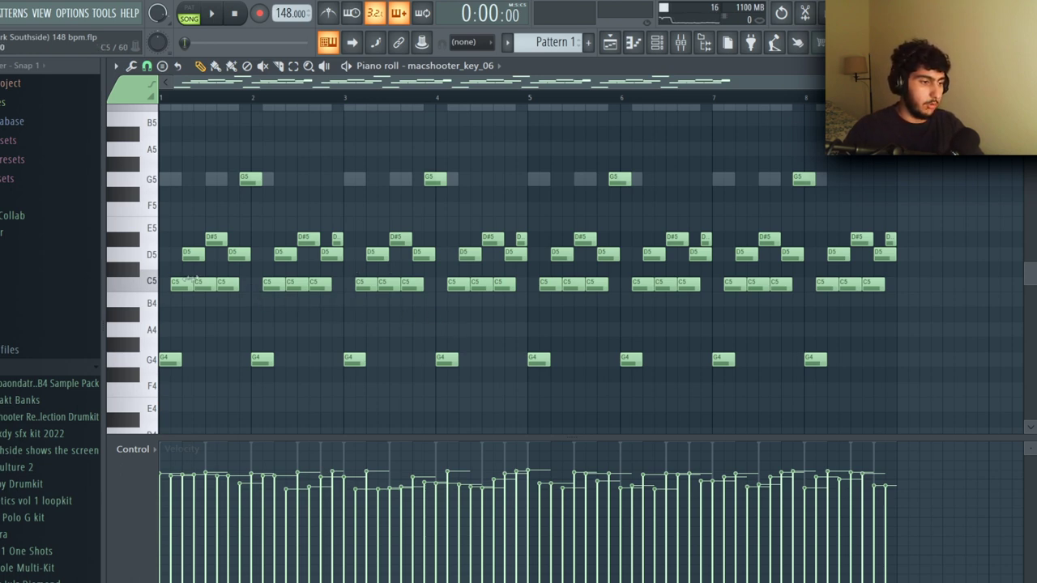
Step: Highlight the first-bar C5, D5, D#5, G5 and G4 notes of the key melody, and clear the selection
{"action": "left_click", "coordinate": [181, 285], "text": "ctrl+shift"}
{"action": "left_click", "coordinate": [192, 254], "text": "ctrl+shift"}
{"action": "left_click", "coordinate": [217, 238], "text": "ctrl+shift"}
{"action": "left_click", "coordinate": [253, 178], "text": "ctrl+shift"}
{"action": "left_click", "coordinate": [170, 359], "text": "ctrl+shift"}
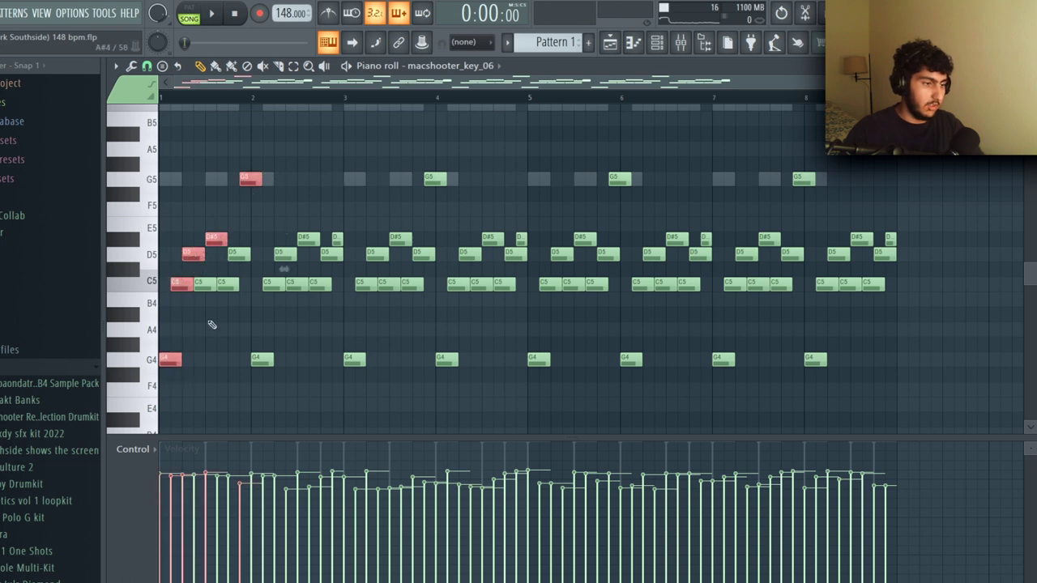
{"action": "left_click", "coordinate": [211, 324], "text": "ctrl"}
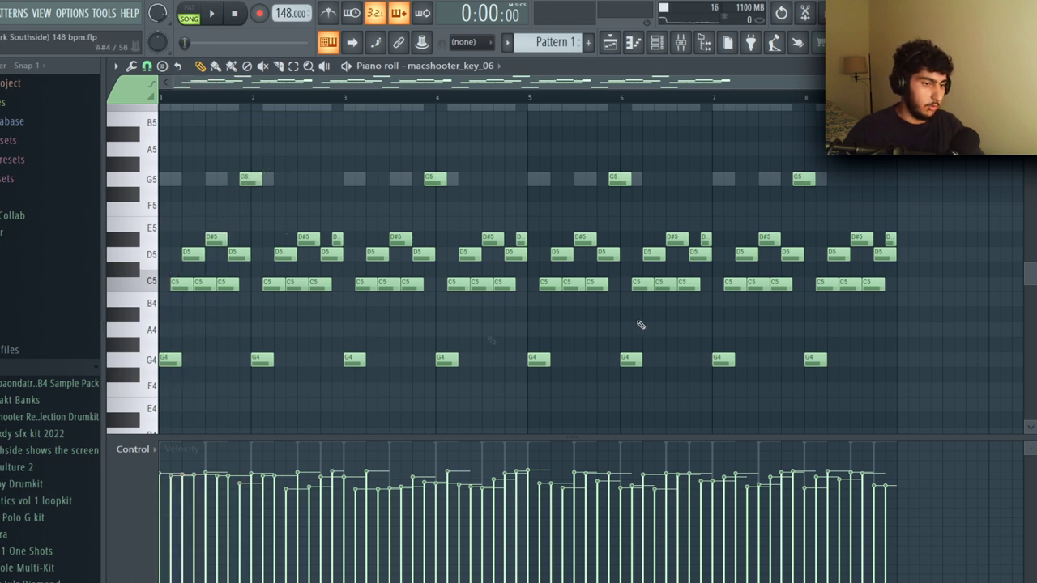
Step: Highlight all key melody notes in bar 1, clear the selection, and mark the bars from bar 2 onward
{"action": "left_click_drag", "start_coordinate": [864, 362], "coordinate": [171, 344]}
{"action": "left_click", "coordinate": [186, 340], "text": "ctrl"}
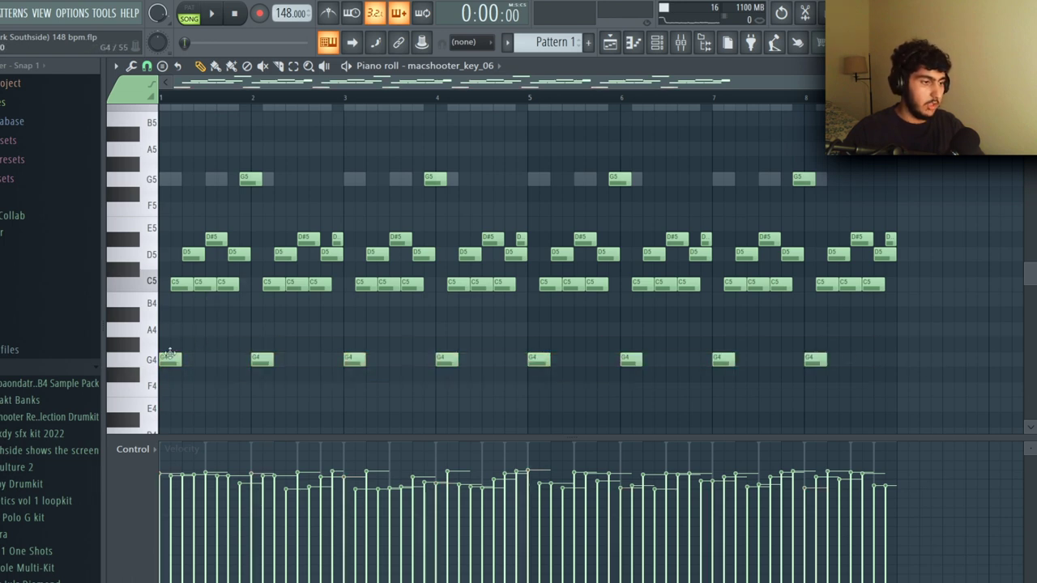
{"action": "left_click_drag", "start_coordinate": [251, 98], "coordinate": [180, 159]}
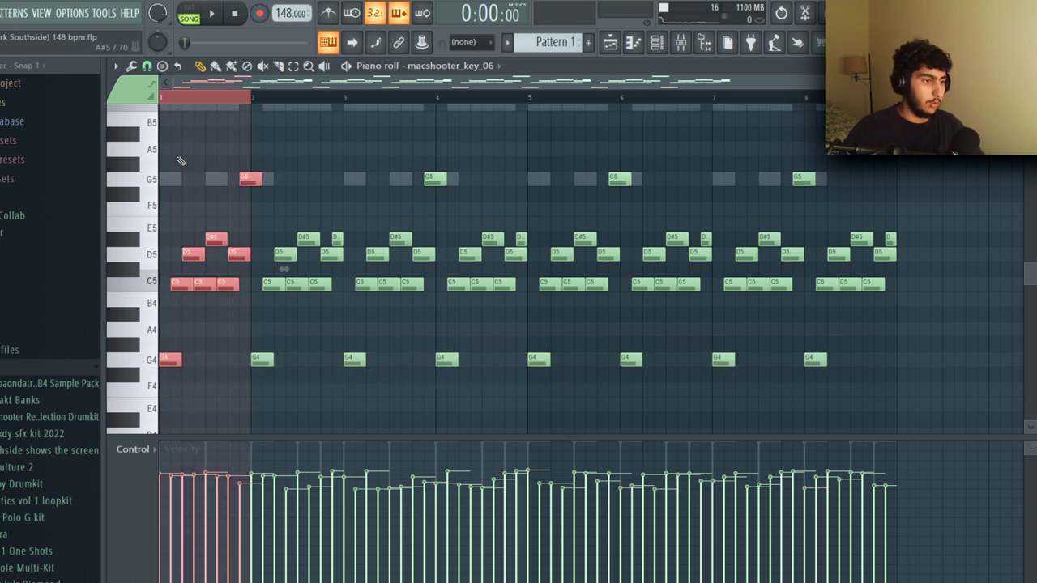
{"action": "right_click", "coordinate": [283, 193]}
{"action": "left_click_drag", "start_coordinate": [258, 103], "coordinate": [917, 269]}
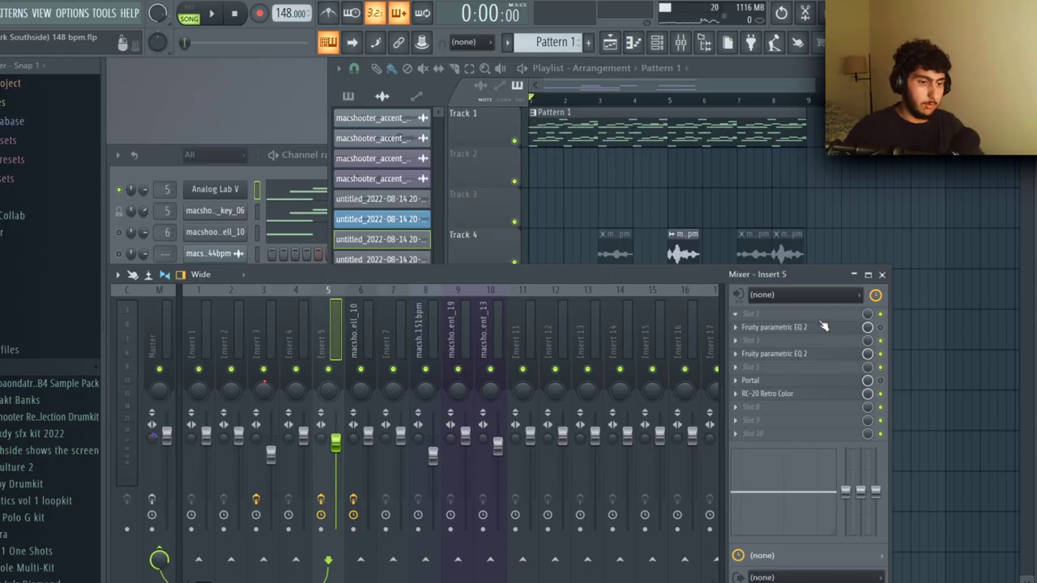
Step: Open the first Fruity parametric EQ 2 on mixer Insert 5
{"action": "left_click", "coordinate": [804, 329]}
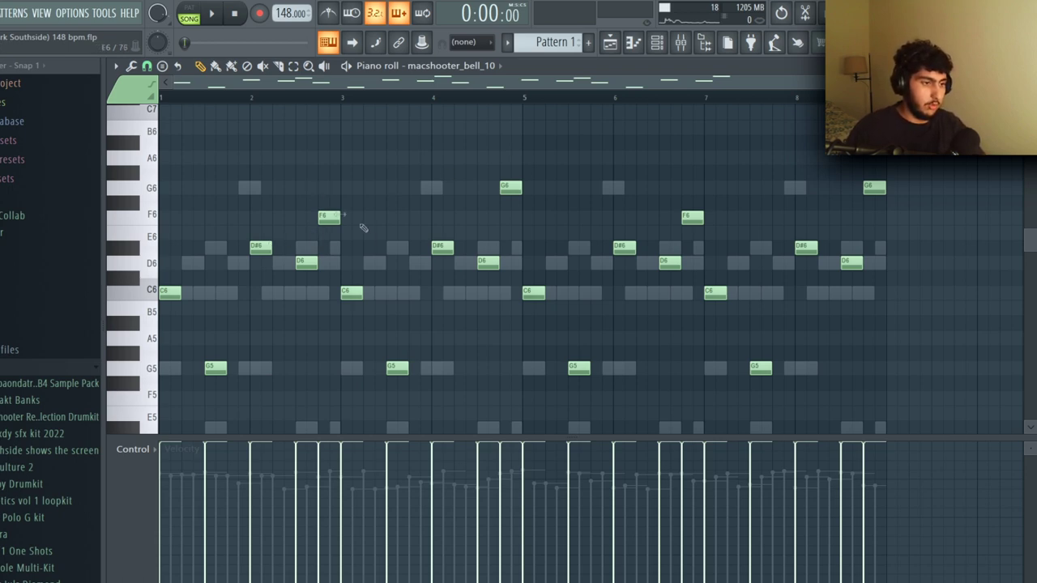
Step: Highlight the bell melody's F6 note at the end of bar 2, clear the selection, and start playback
{"action": "left_click_drag", "start_coordinate": [374, 198], "coordinate": [314, 224]}
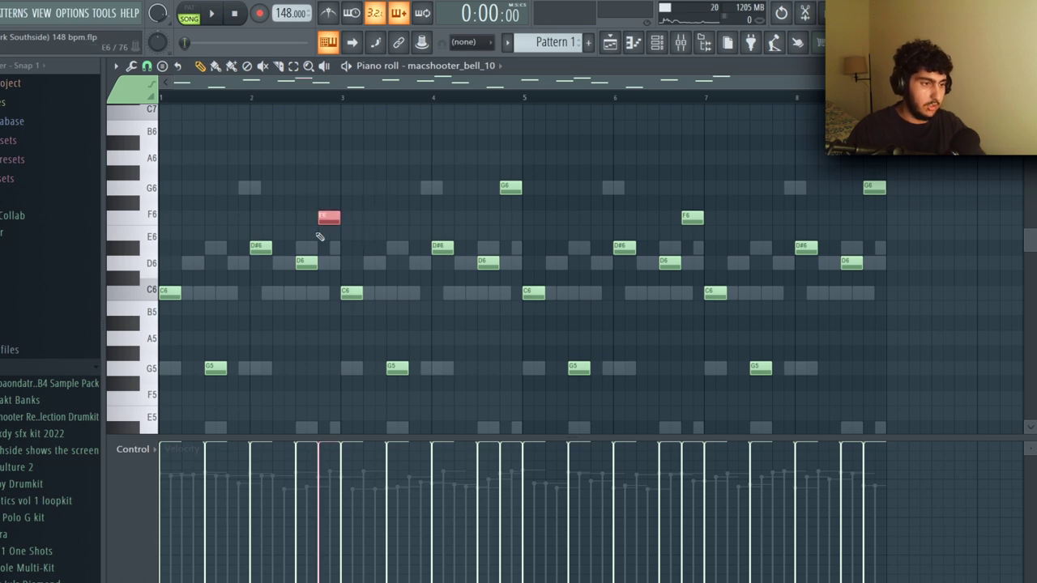
{"action": "left_click", "coordinate": [396, 212], "text": "ctrl"}
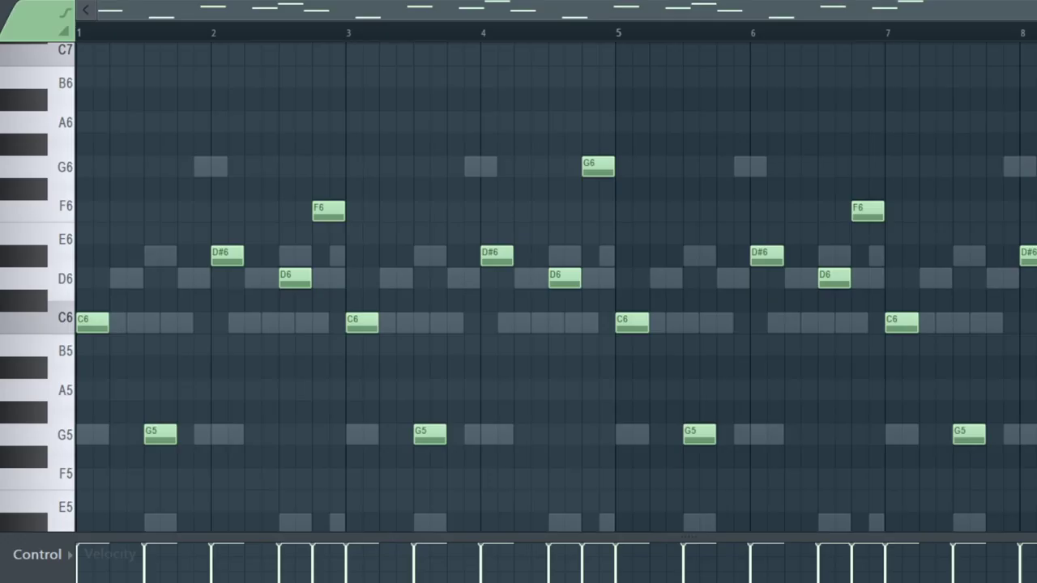
{"action": "key", "text": "space"}
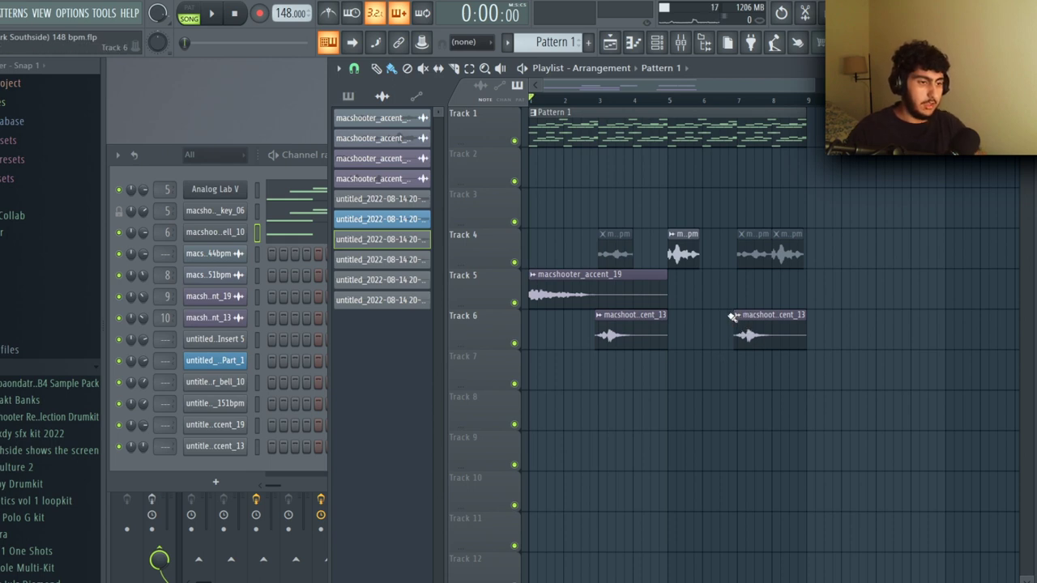
{"action": "left_click_drag", "start_coordinate": [713, 253], "coordinate": [625, 284]}
{"action": "left_click_drag", "start_coordinate": [729, 327], "coordinate": [657, 333]}
{"action": "left_click_drag", "start_coordinate": [786, 347], "coordinate": [741, 332]}
{"action": "left_click", "coordinate": [756, 385]}
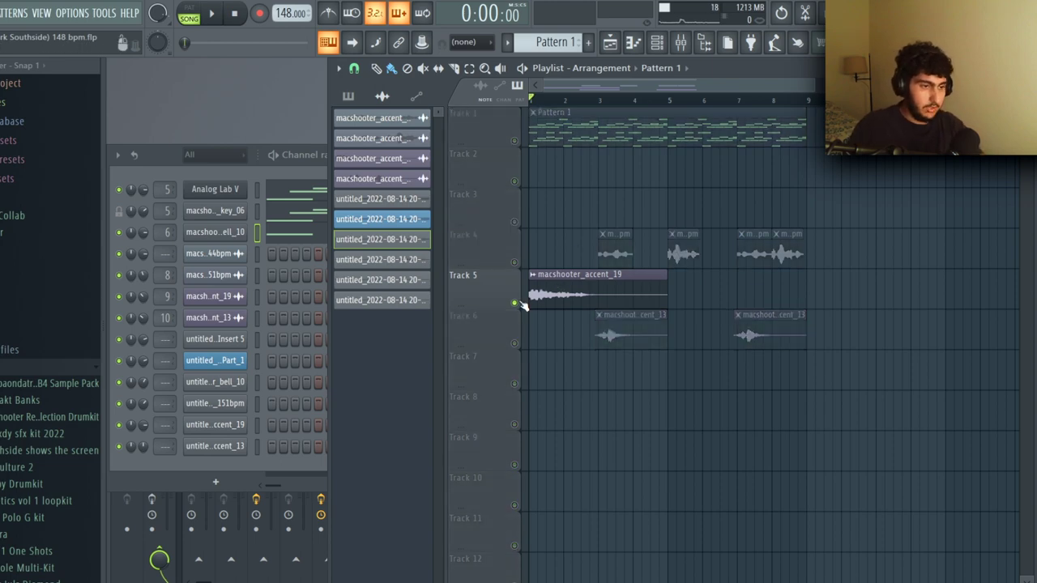
Step: Open the sample settings of the macshooter_accent_19 clip on Track 5 to examine its time stretching, and close them
{"action": "double_click", "coordinate": [553, 288]}
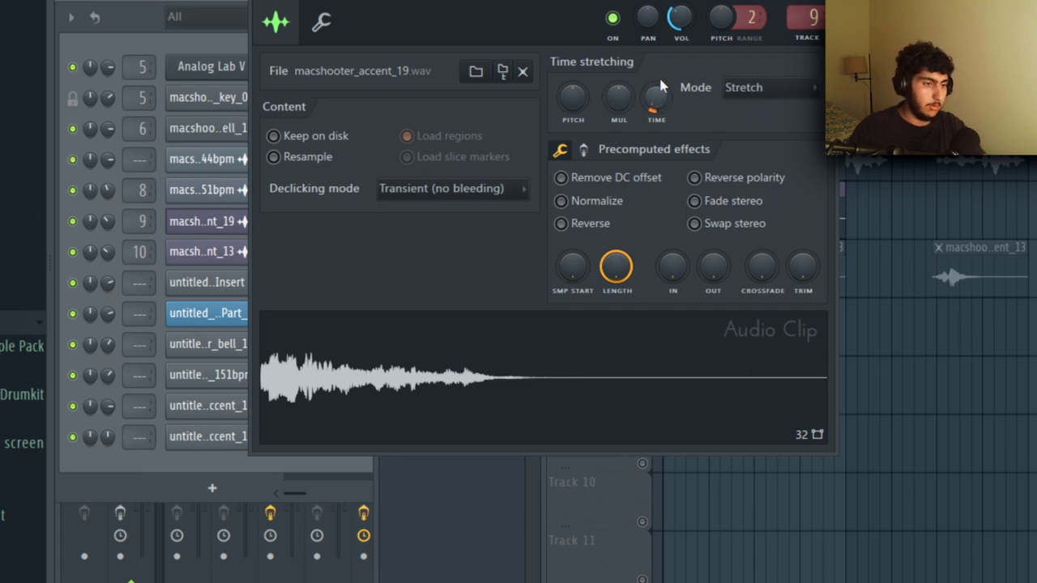
{"action": "left_click", "coordinate": [891, 89]}
{"action": "left_click_drag", "start_coordinate": [833, 181], "coordinate": [753, 217]}
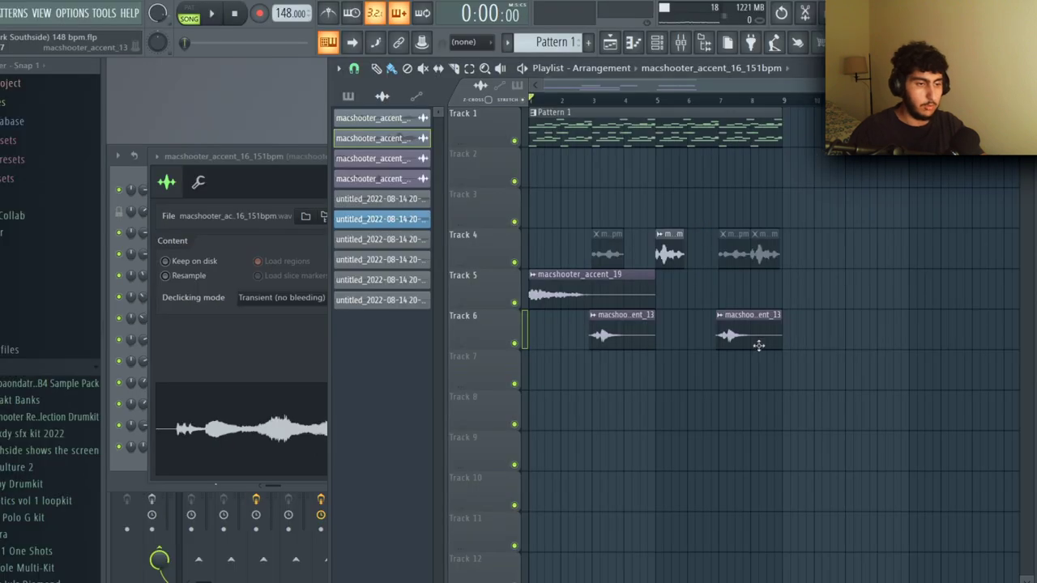
Step: Play the arrangement with Pattern 1 and the accent clips on Tracks 4 to 6
{"action": "left_click_drag", "start_coordinate": [759, 347], "coordinate": [596, 296]}
{"action": "left_click", "coordinate": [680, 252], "text": "ctrl+shift"}
{"action": "left_click", "coordinate": [722, 189]}
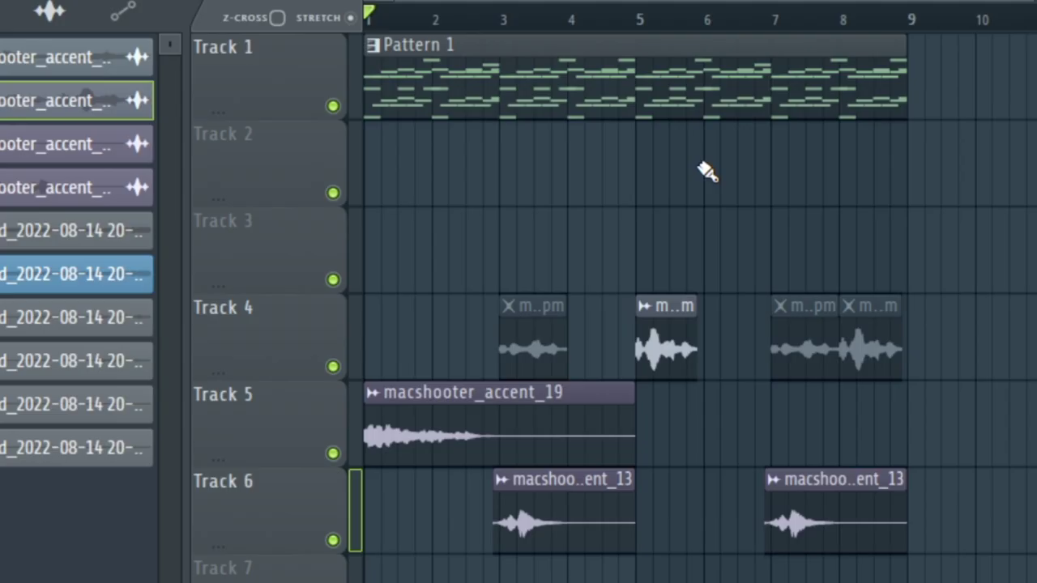
{"action": "key", "text": "space"}
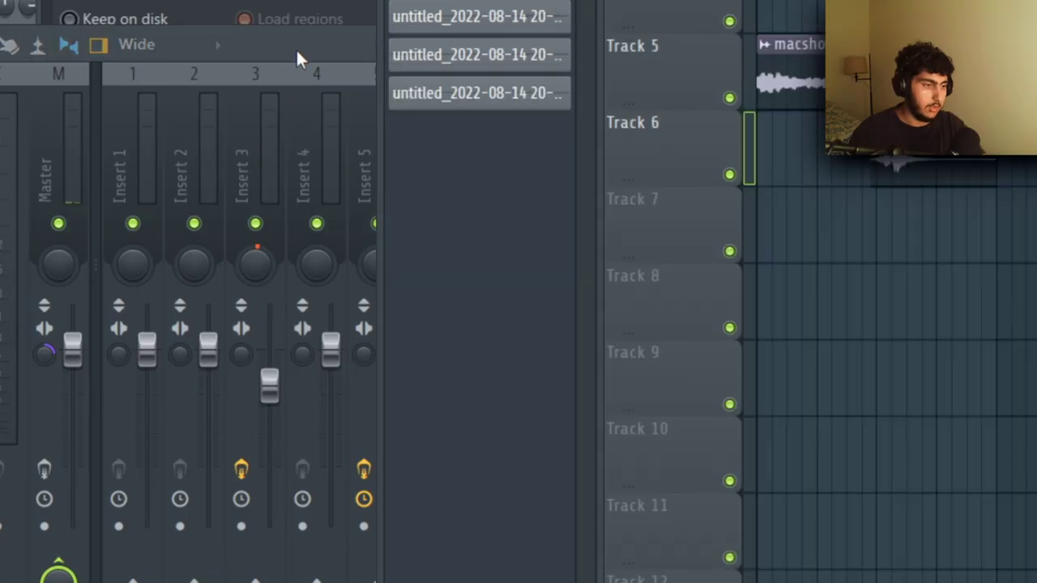
Step: Arm mixer tracks 6 to 10 for recording, and open the mixer track render settings, closing them without rendering
{"action": "left_click", "coordinate": [297, 51]}
{"action": "left_click_drag", "start_coordinate": [273, 159], "coordinate": [442, 177]}
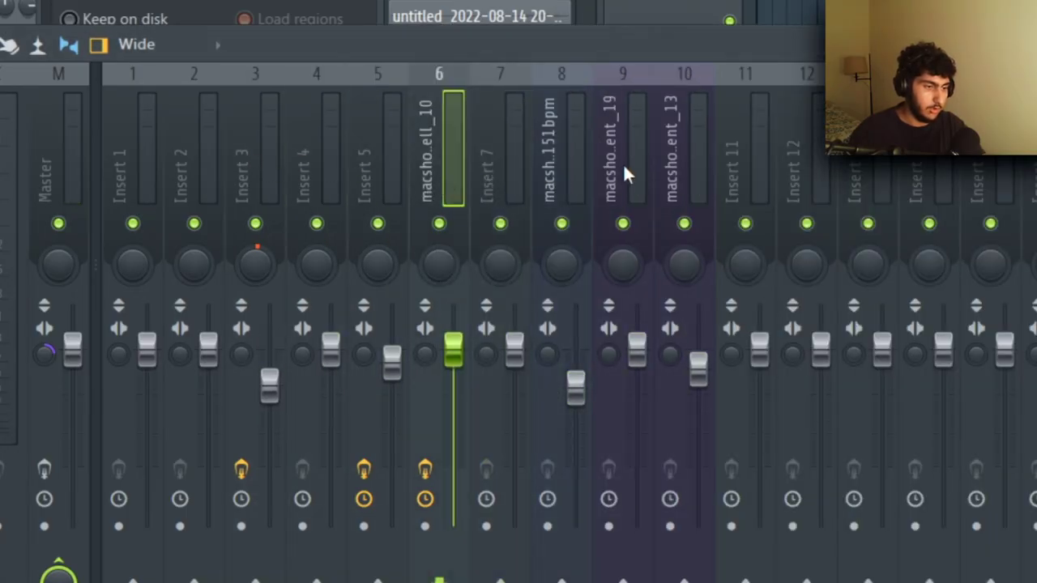
{"action": "left_click_drag", "start_coordinate": [425, 527], "coordinate": [683, 539]}
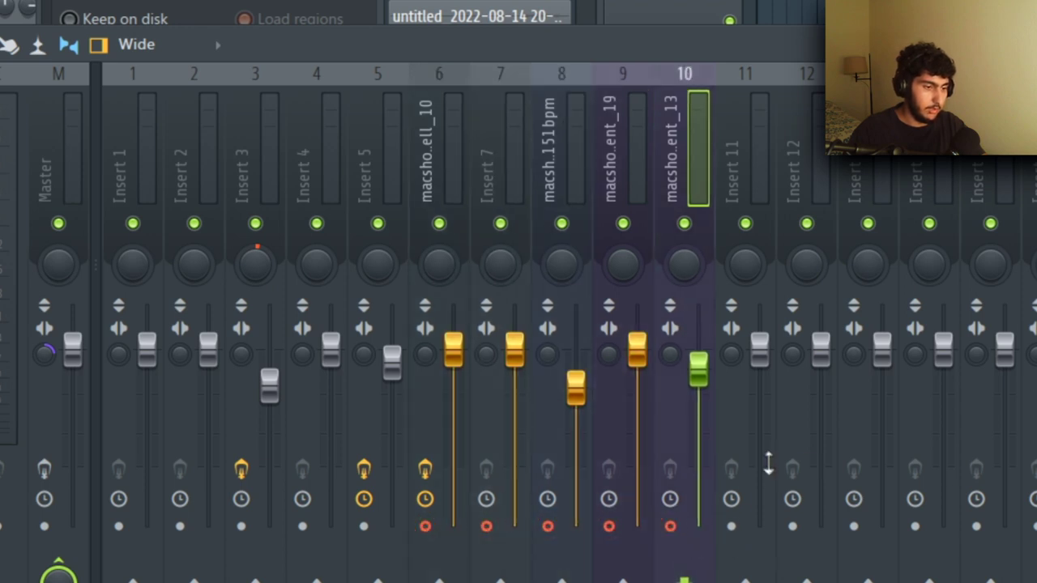
{"action": "key", "text": "alt+r"}
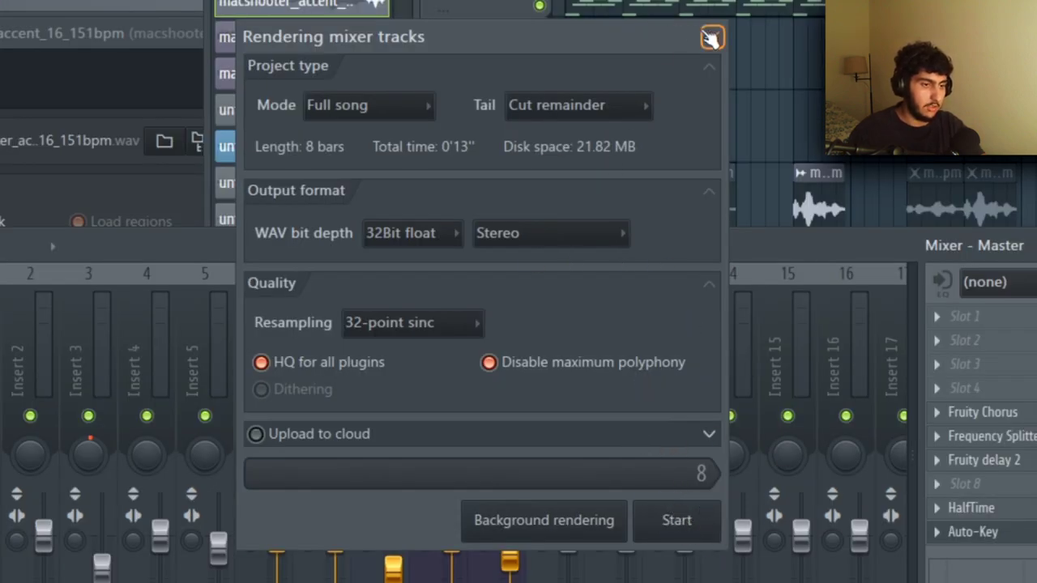
{"action": "left_click", "coordinate": [713, 38]}
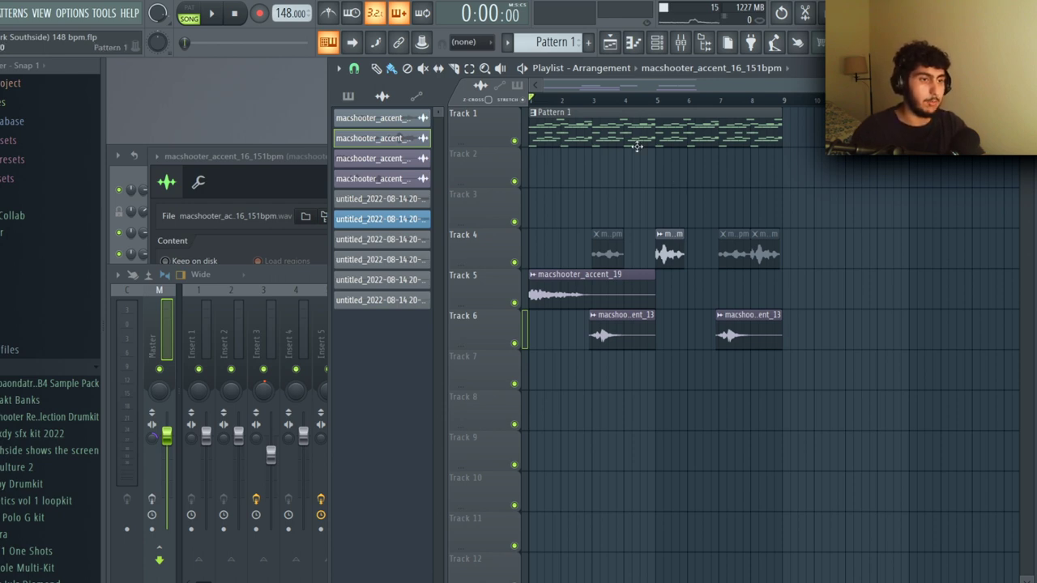
Step: Clear the playlist selection and switch the playlist to Arrangement_2
{"action": "key", "text": "ctrl+a"}
{"action": "left_click", "coordinate": [679, 183]}
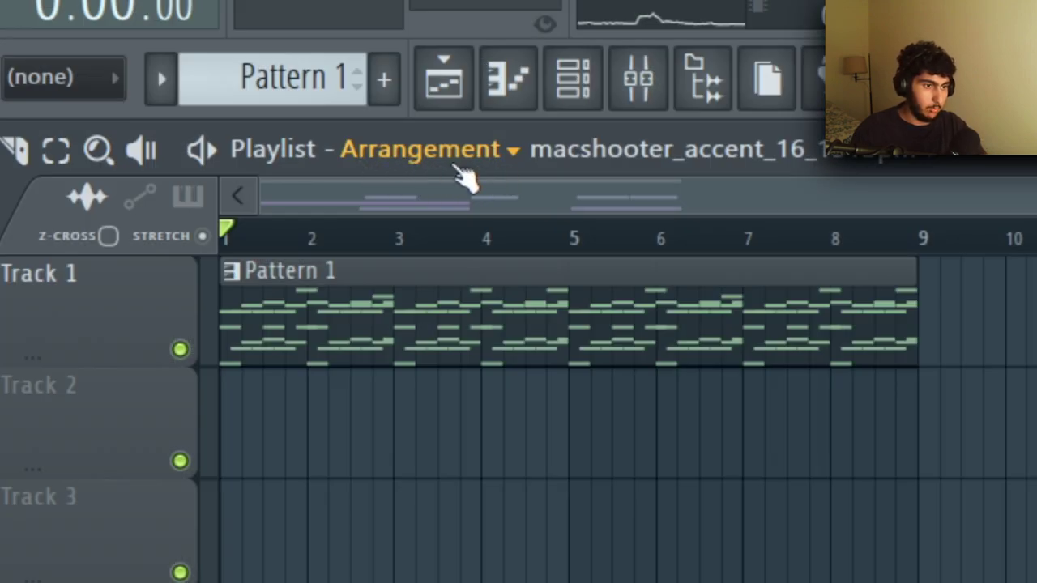
{"action": "left_click", "coordinate": [612, 72]}
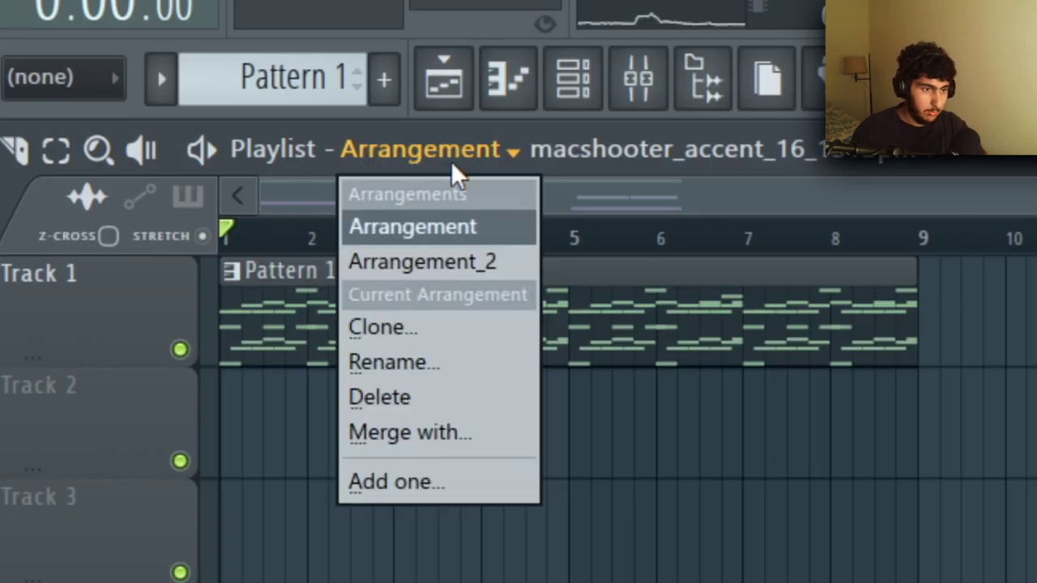
{"action": "left_click", "coordinate": [491, 265]}
Step: Highlight the clips in bars 1 to 8, clear the selection, and open the Insert 5 and bell_10 clips' sample settings
{"action": "left_click_drag", "start_coordinate": [728, 369], "coordinate": [528, 144]}
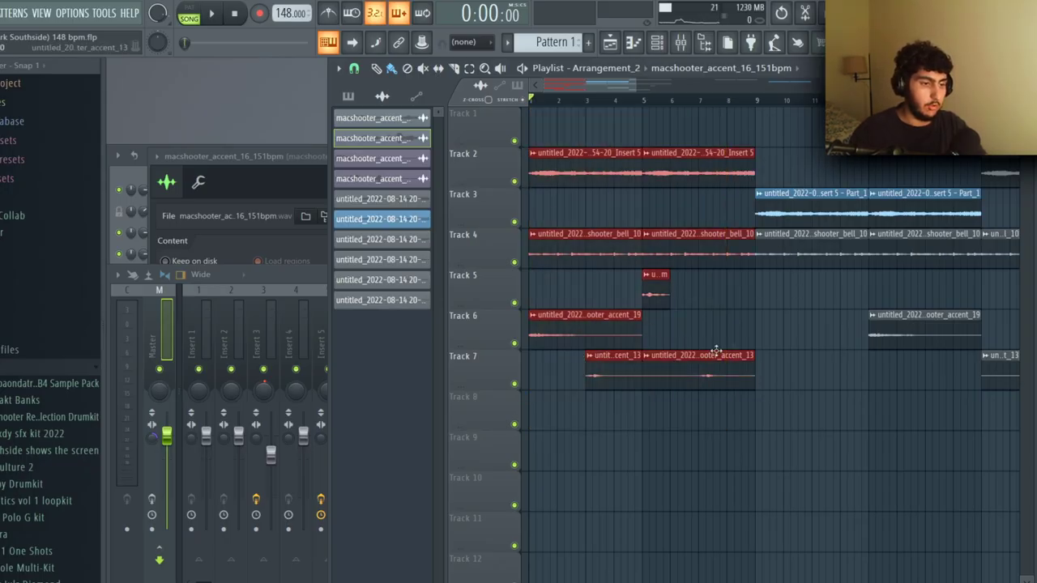
{"action": "left_click", "coordinate": [726, 328]}
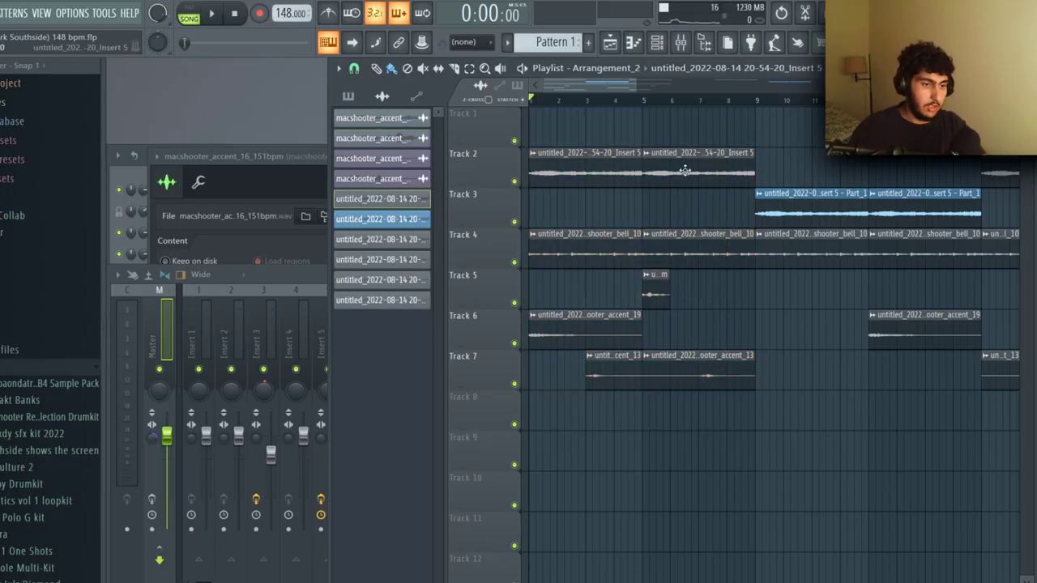
{"action": "double_click", "coordinate": [654, 294]}
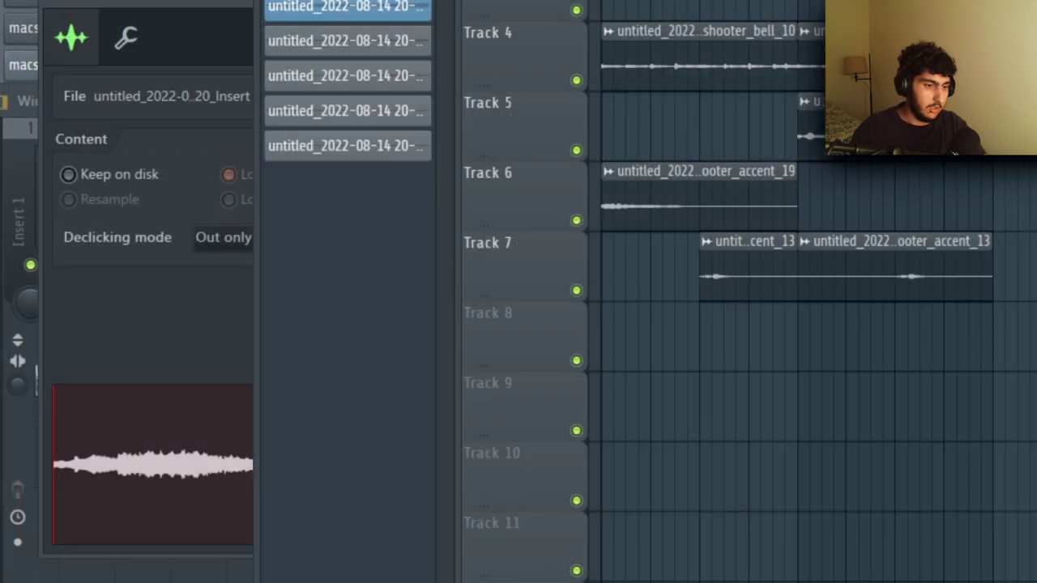
{"action": "double_click", "coordinate": [818, 63]}
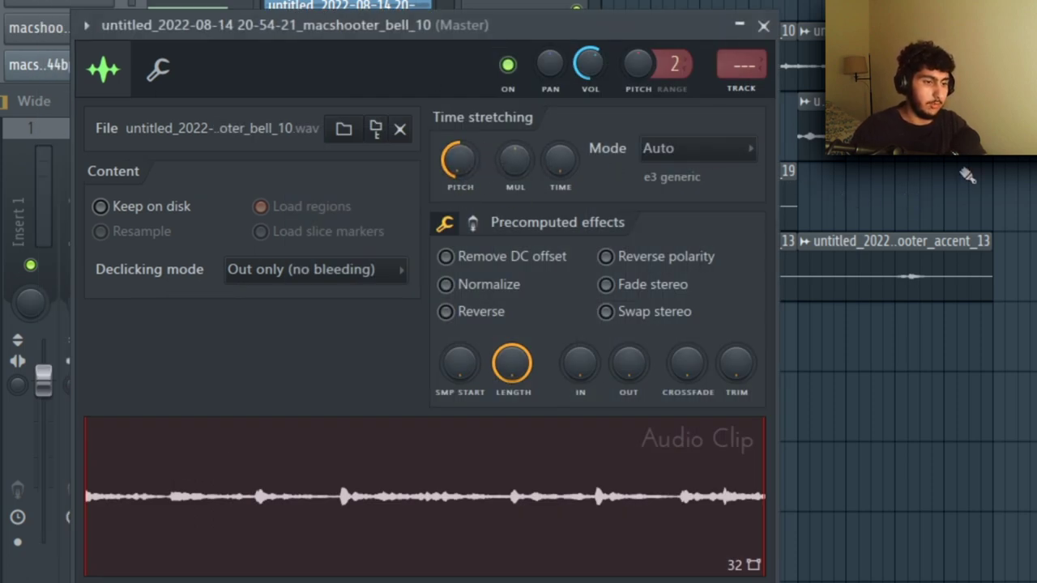
Step: Try placing another copy of the Insert 5 clip at bar 9 on Track 2
{"action": "left_click_drag", "start_coordinate": [505, 165], "coordinate": [441, 165]}
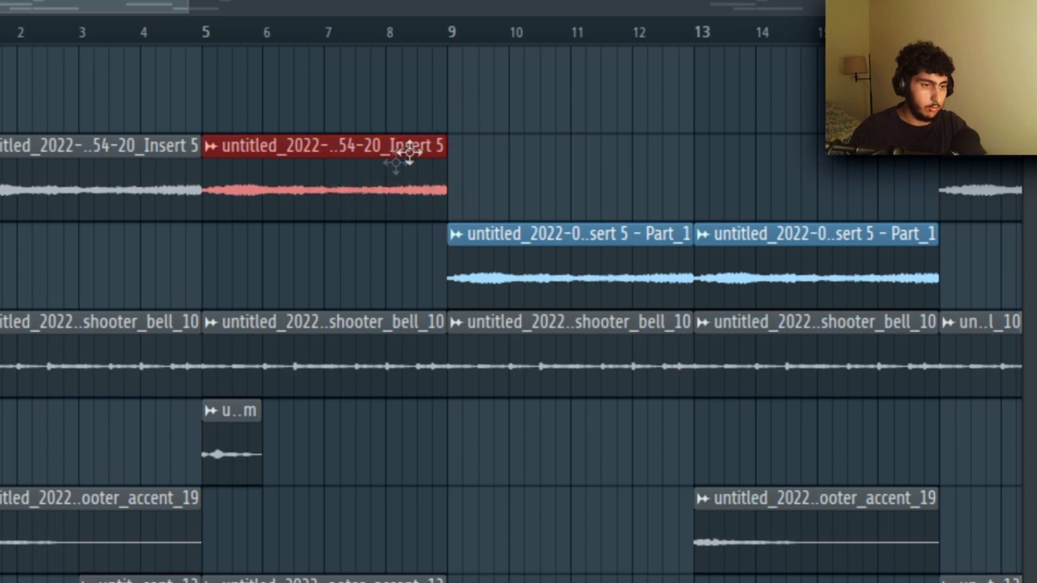
{"action": "right_click", "coordinate": [489, 141]}
{"action": "left_click", "coordinate": [489, 148]}
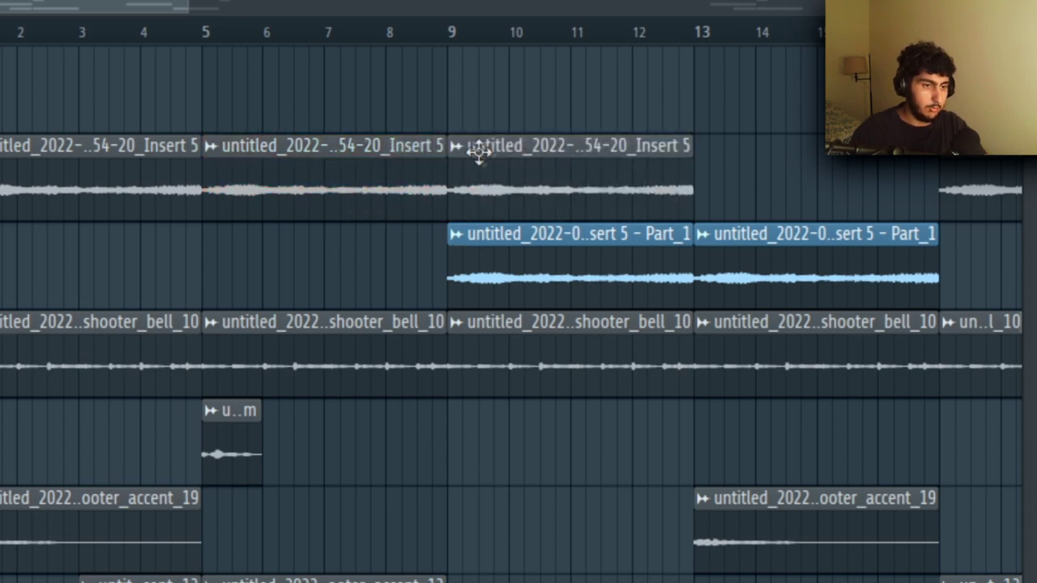
{"action": "right_click", "coordinate": [479, 150]}
Step: Open the sample settings of the Insert 5 - Part_1 clip to examine its pitch and time stretching, and close them
{"action": "left_click", "coordinate": [762, 202]}
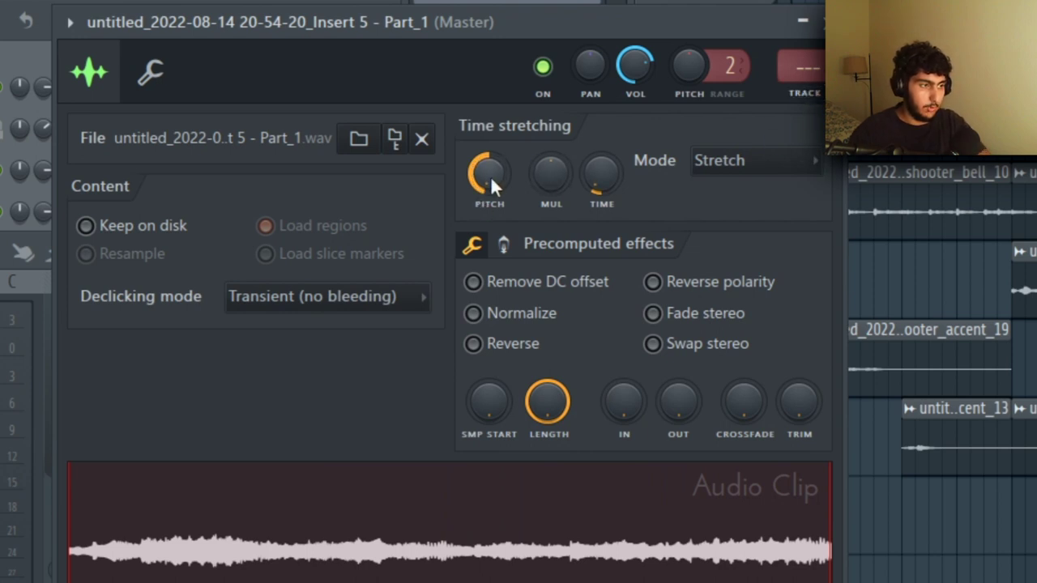
{"action": "left_click", "coordinate": [825, 22]}
{"action": "left_click", "coordinate": [838, 37], "text": "ctrl"}
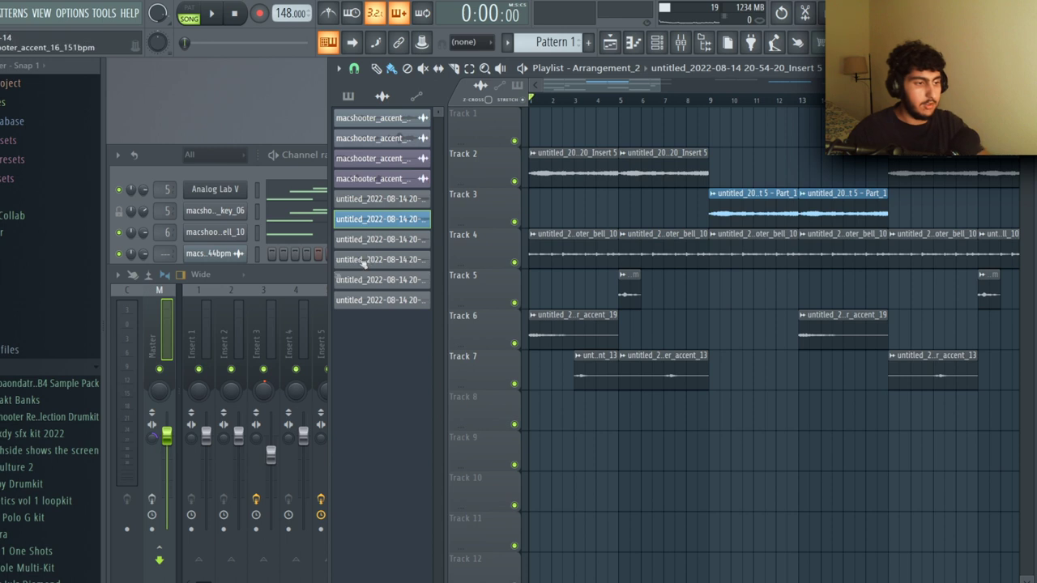
Step: Open Fruity Chorus on the master mixer track and play bars 1 to 8 of Arrangement_2
{"action": "left_click", "coordinate": [311, 276]}
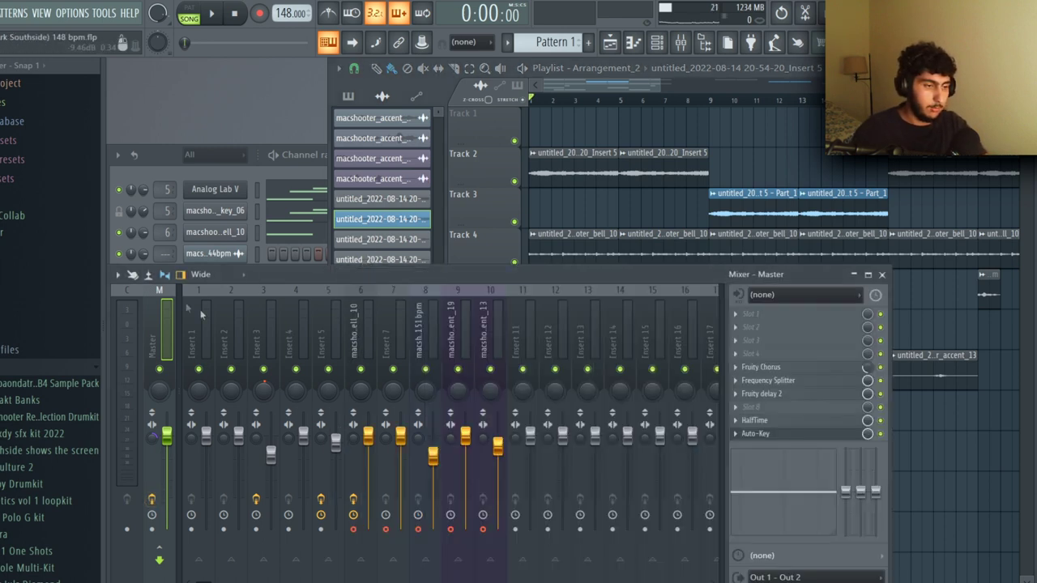
{"action": "left_click", "coordinate": [819, 368]}
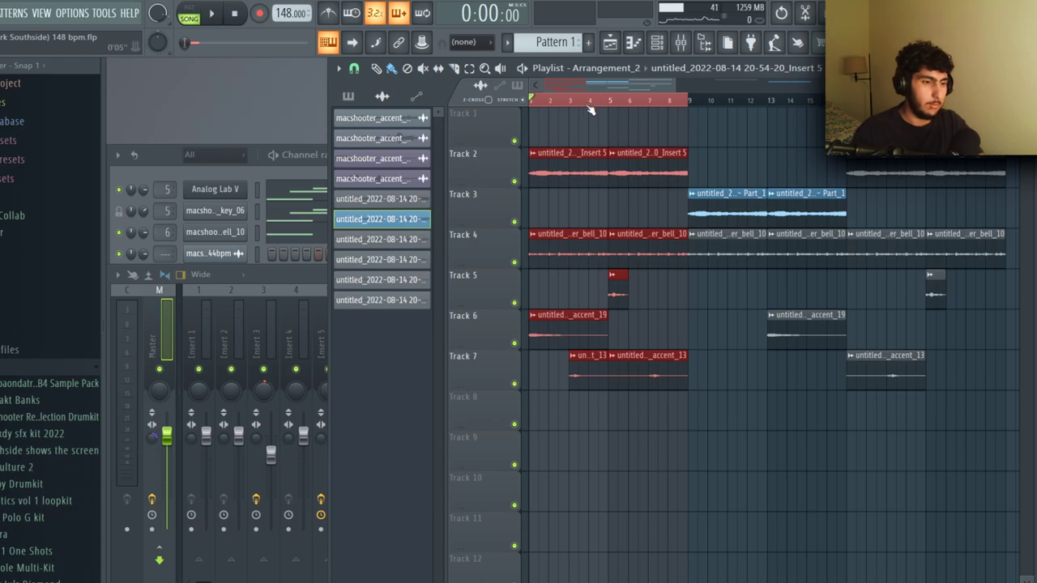
{"action": "key", "text": "space"}
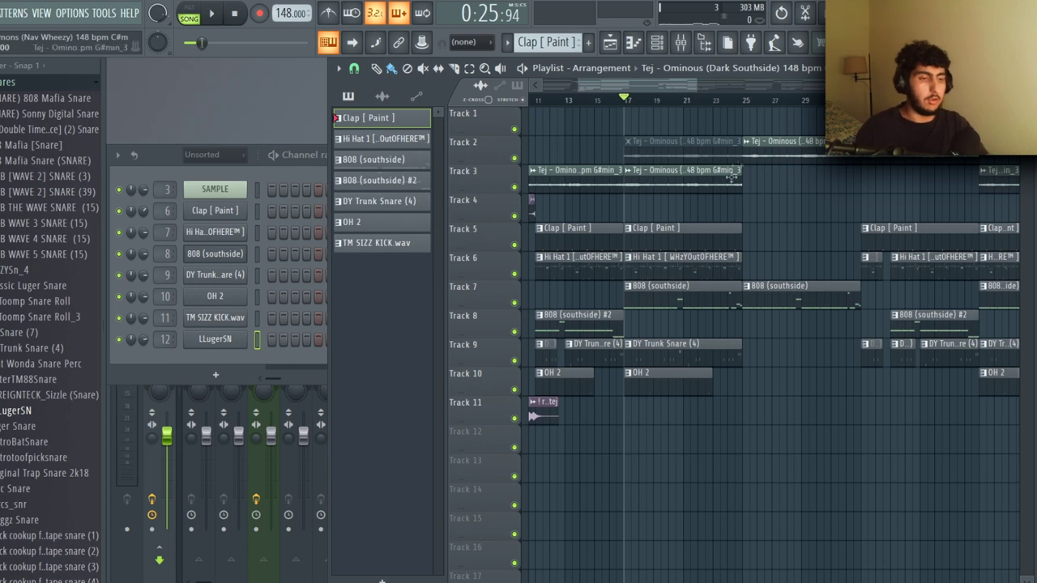
Step: Open the sample settings of the Tej - Ominous clip on Track 3 to examine its pitch and stretching, and close them
{"action": "scroll", "coordinate": [712, 203], "scroll_direction": "up", "scroll_amount": 2}
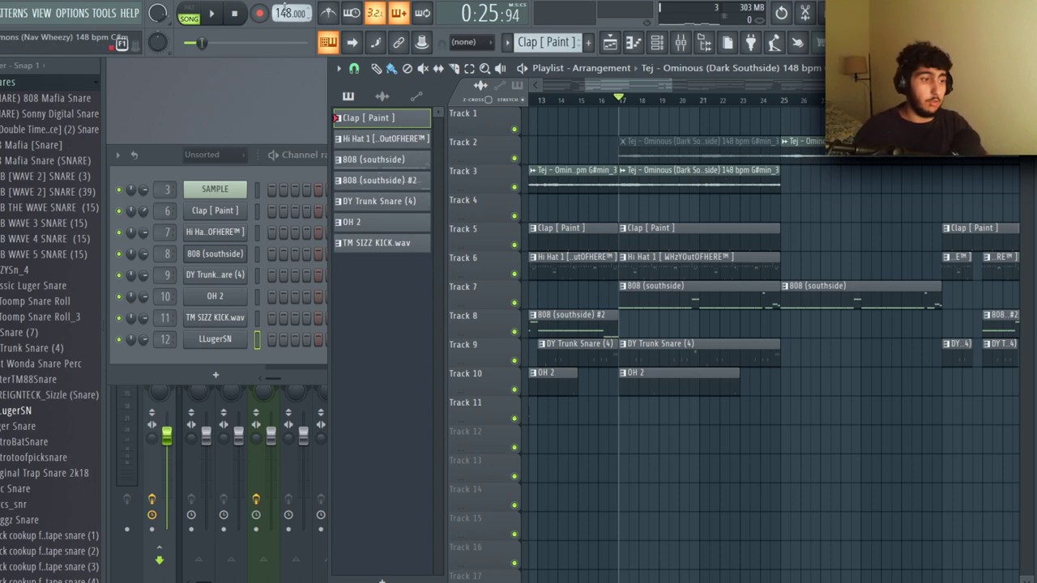
{"action": "double_click", "coordinate": [669, 173]}
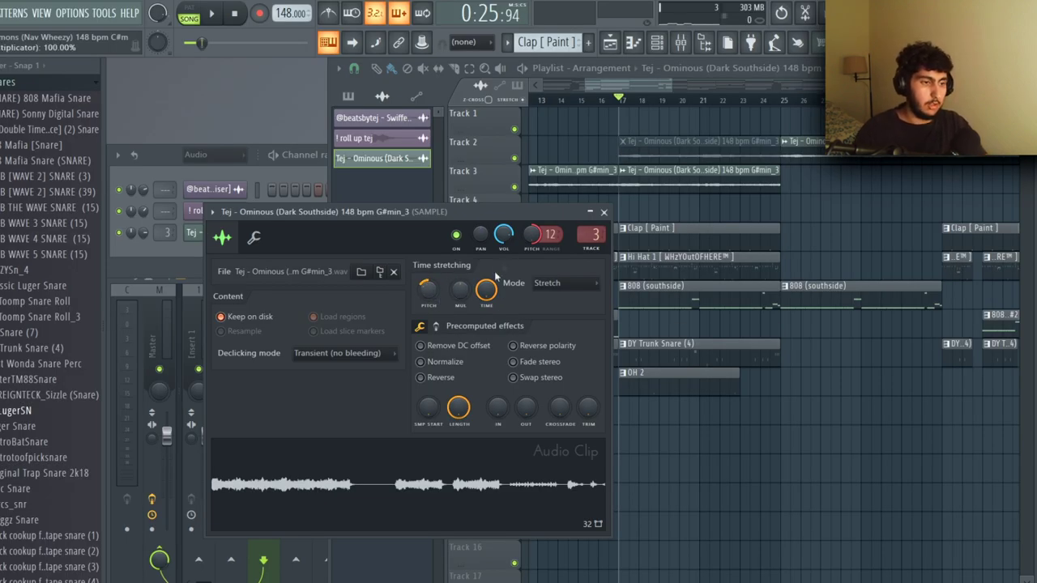
{"action": "left_click", "coordinate": [603, 212]}
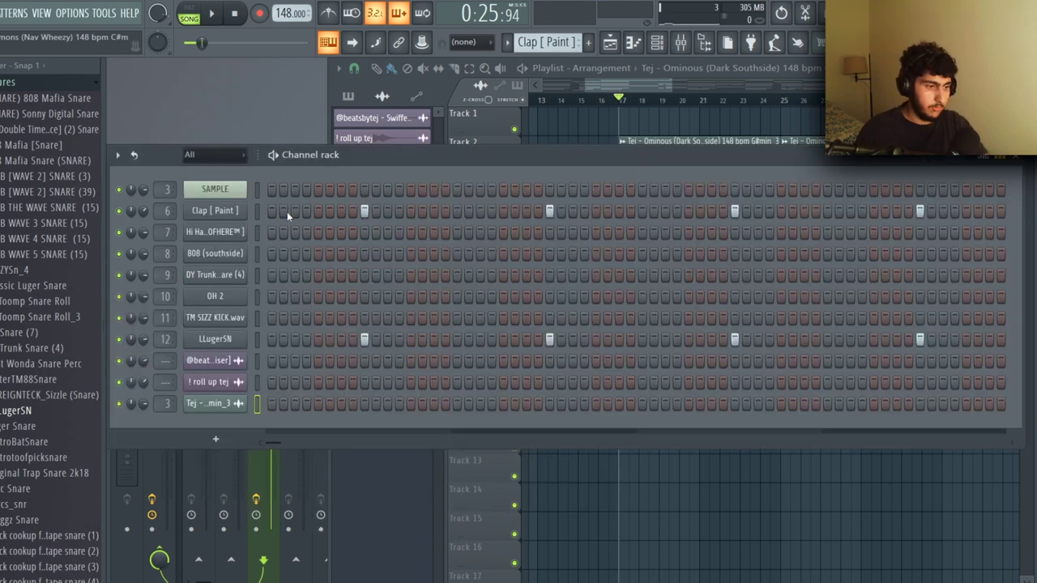
Step: Open the piano roll of the Clap [ Paint ] channel
{"action": "left_click", "coordinate": [237, 212]}
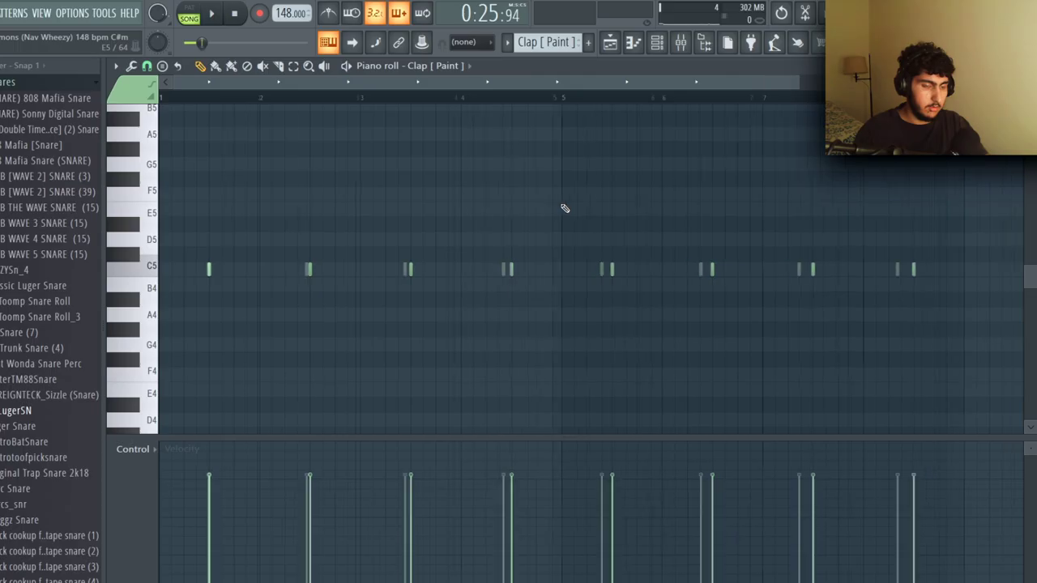
Step: Select the clap notes across the pattern to examine their placement, clear the selection and play the pattern
{"action": "left_click_drag", "start_coordinate": [925, 248], "coordinate": [195, 306]}
{"action": "left_click", "coordinate": [489, 179]}
{"action": "key", "text": "space"}
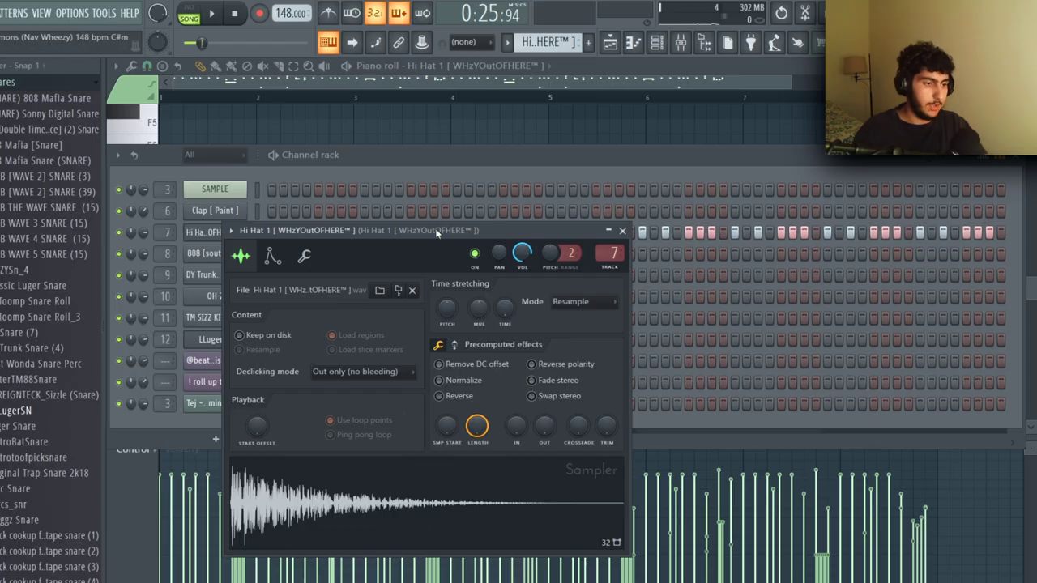
Step: Move the Hi Hat 1 sample settings aside and select the hi-hat notes in bars 1 to 4 to examine the basic rhythm
{"action": "left_click_drag", "start_coordinate": [436, 234], "coordinate": [465, 145]}
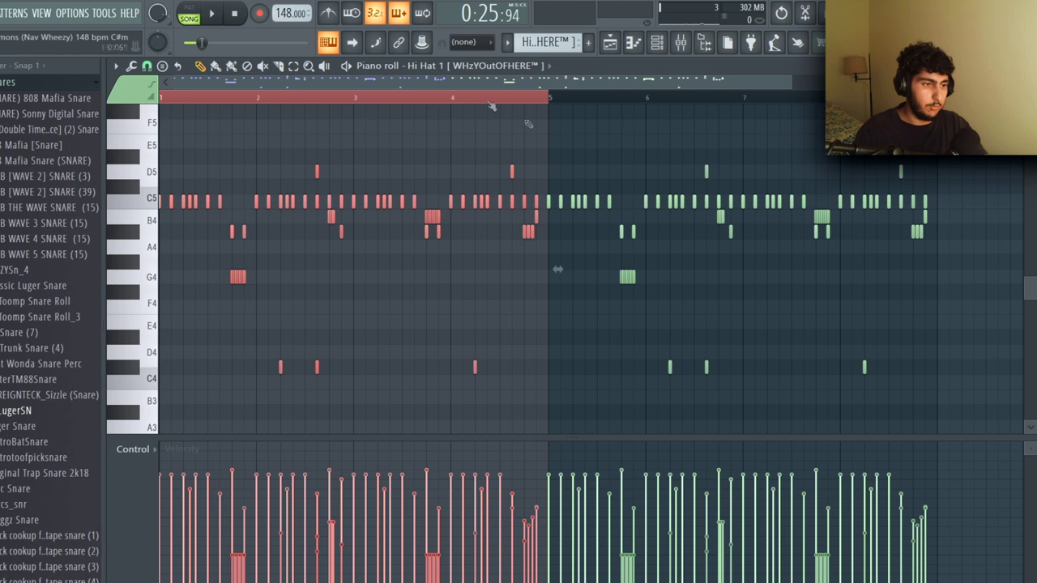
{"action": "left_click_drag", "start_coordinate": [549, 98], "coordinate": [158, 138]}
{"action": "left_click", "coordinate": [405, 134]}
{"action": "right_click", "coordinate": [151, 204]}
{"action": "left_click", "coordinate": [246, 166], "text": "ctrl"}
{"action": "left_click_drag", "start_coordinate": [202, 206], "coordinate": [183, 203]}
{"action": "left_click_drag", "start_coordinate": [300, 207], "coordinate": [281, 210]}
{"action": "left_click_drag", "start_coordinate": [395, 207], "coordinate": [376, 211]}
{"action": "left_click_drag", "start_coordinate": [494, 207], "coordinate": [472, 212]}
{"action": "left_click", "coordinate": [449, 148]}
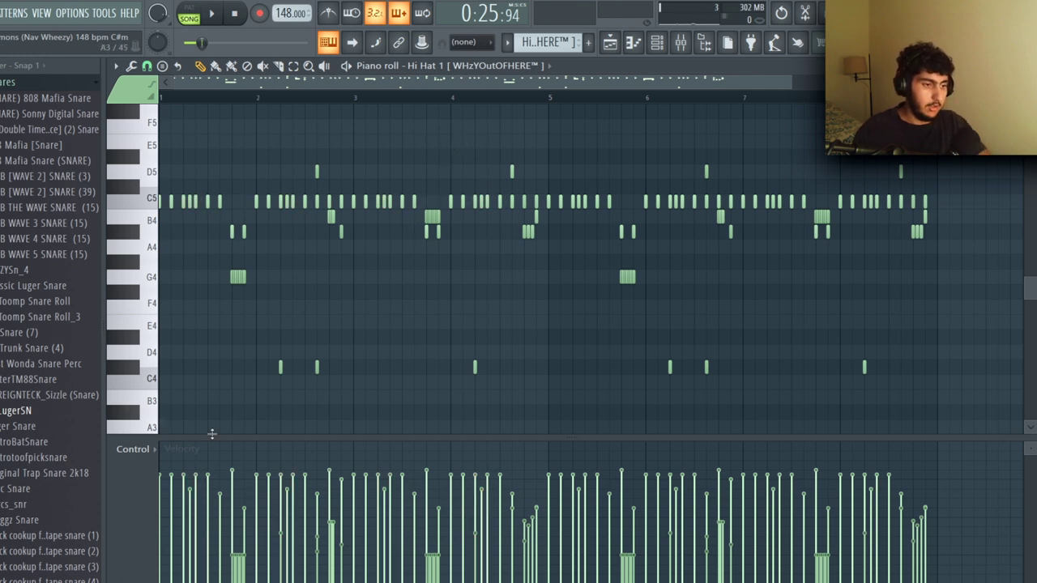
Step: Select the hi-hat rolls on B4, A#4 and G4 across the pattern and open the snap divisions to examine them
{"action": "left_click_drag", "start_coordinate": [678, 225], "coordinate": [177, 255]}
{"action": "left_click", "coordinate": [312, 285], "text": "ctrl"}
{"action": "left_click_drag", "start_coordinate": [289, 270], "coordinate": [200, 298]}
{"action": "left_click_drag", "start_coordinate": [460, 222], "coordinate": [416, 214]}
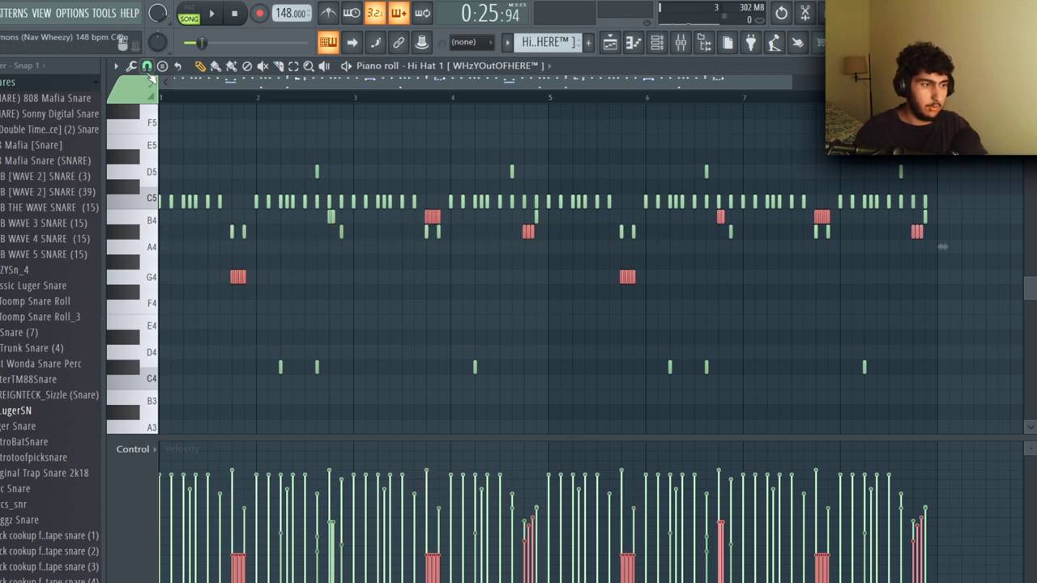
{"action": "left_click", "coordinate": [150, 70]}
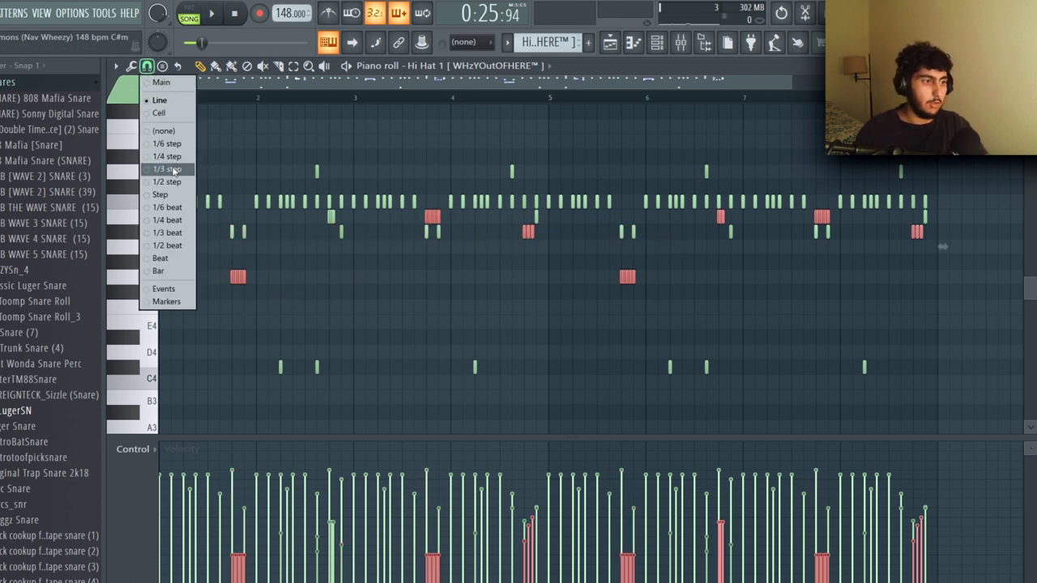
Step: Select the low C#4 hi-hat notes across the whole pattern to examine where they fall
{"action": "left_click_drag", "start_coordinate": [940, 347], "coordinate": [173, 409]}
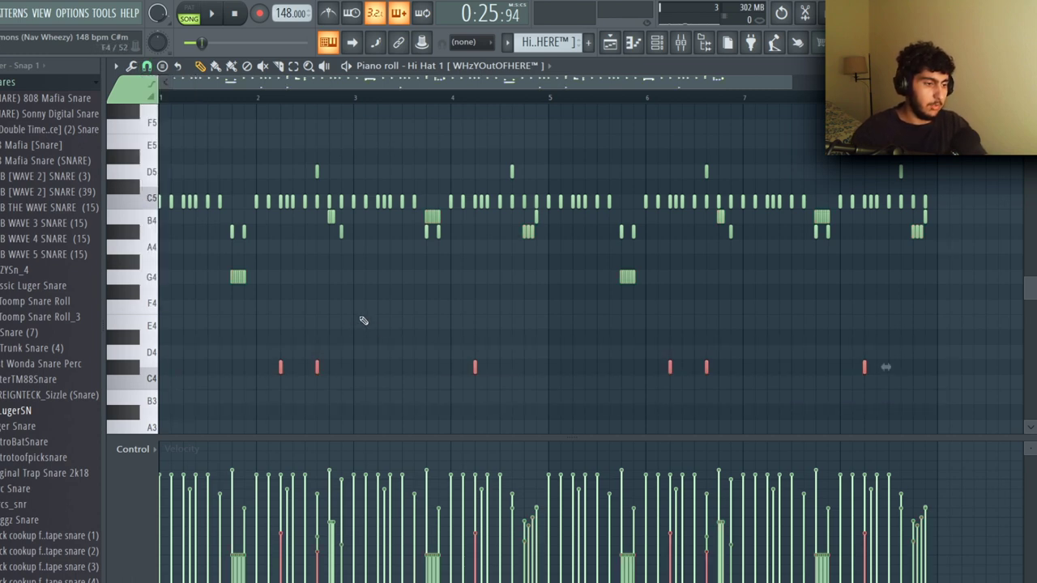
{"action": "scroll", "coordinate": [897, 341], "scroll_direction": "down", "scroll_amount": 1}
{"action": "left_click_drag", "start_coordinate": [897, 341], "coordinate": [186, 420]}
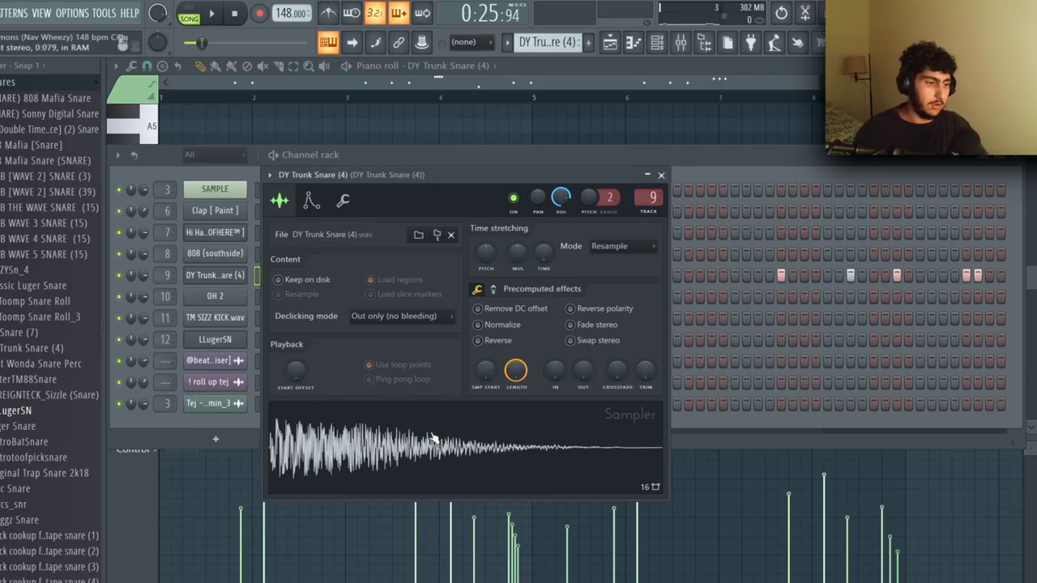
Step: In the DY Trunk Snare (4) piano roll, select the B4 hits and the rolls ending bars 4 and 8 to examine them, and play the pattern
{"action": "key", "text": "F7"}
{"action": "left_click_drag", "start_coordinate": [871, 282], "coordinate": [186, 275]}
{"action": "left_click_drag", "start_coordinate": [333, 232], "coordinate": [538, 233]}
{"action": "left_click_drag", "start_coordinate": [929, 242], "coordinate": [834, 248]}
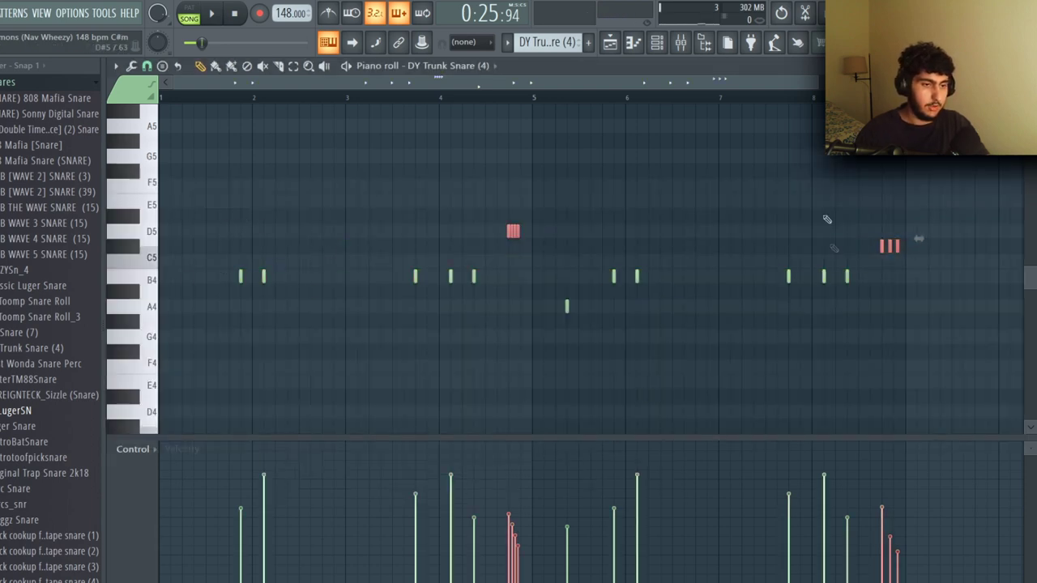
{"action": "left_click", "coordinate": [725, 238]}
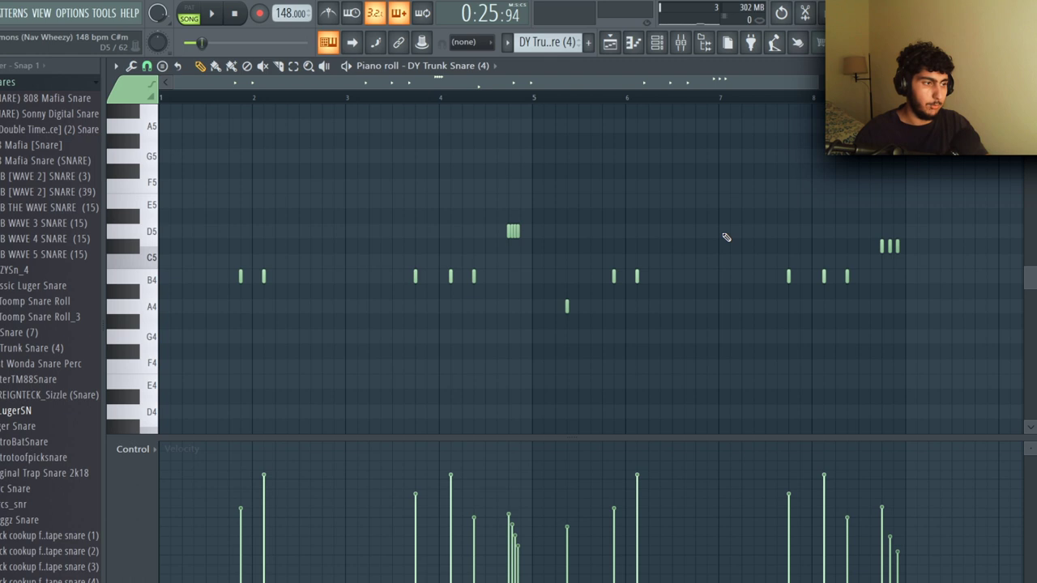
{"action": "scroll", "coordinate": [855, 244], "scroll_direction": "down", "scroll_amount": 1}
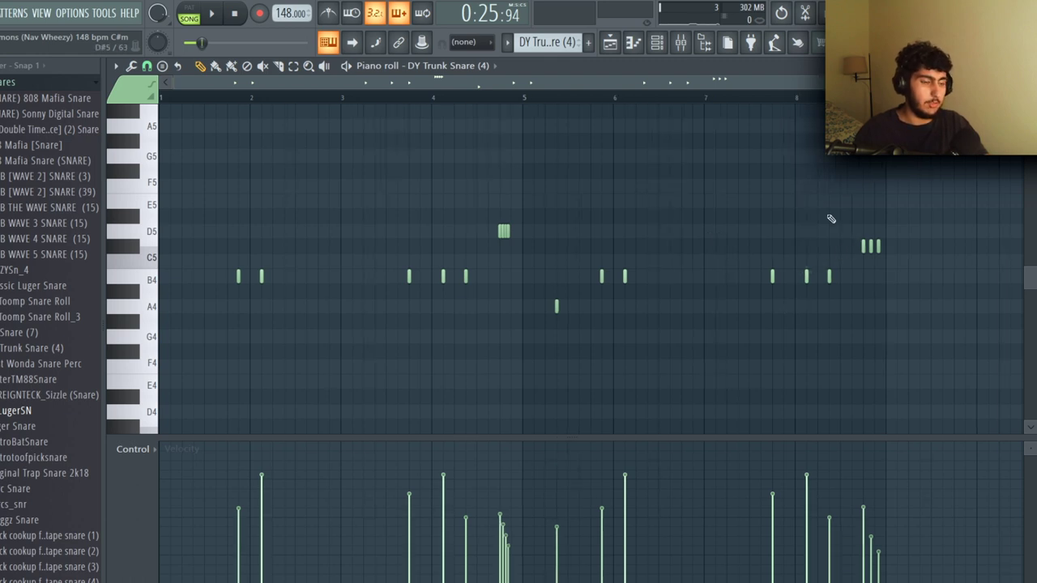
{"action": "key", "text": "space"}
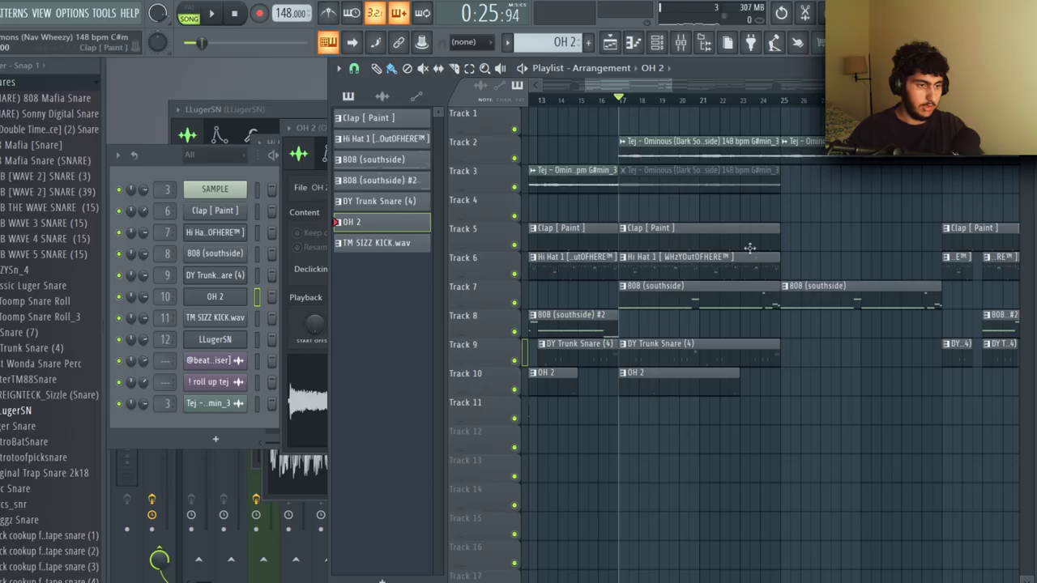
Step: Examine the 808 clips on Tracks 7 and 8 of the playlist and open the 808 (southside) pattern's piano roll
{"action": "left_click_drag", "start_coordinate": [666, 287], "coordinate": [574, 330]}
{"action": "left_click", "coordinate": [658, 324]}
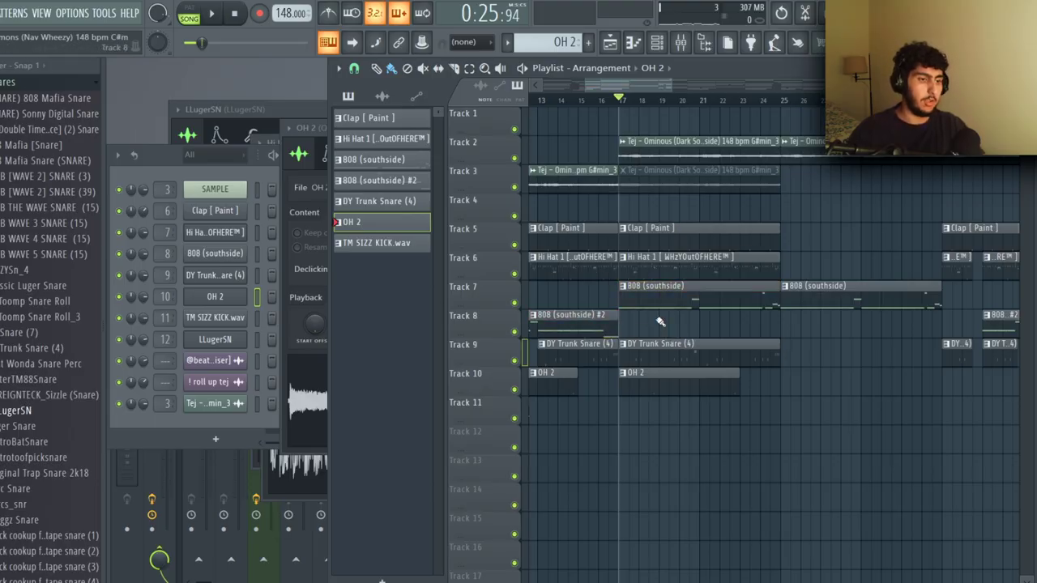
{"action": "double_click", "coordinate": [659, 304]}
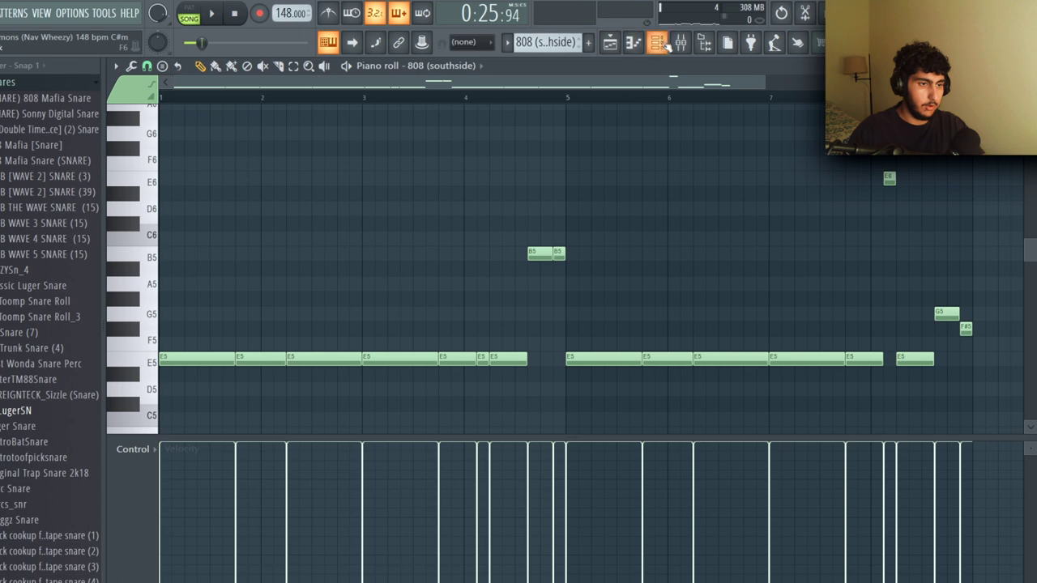
Step: Open the sample settings of the 808 (southside) channel to examine them, return to its piano roll and play the pattern
{"action": "left_click", "coordinate": [658, 43]}
{"action": "left_click", "coordinate": [243, 254]}
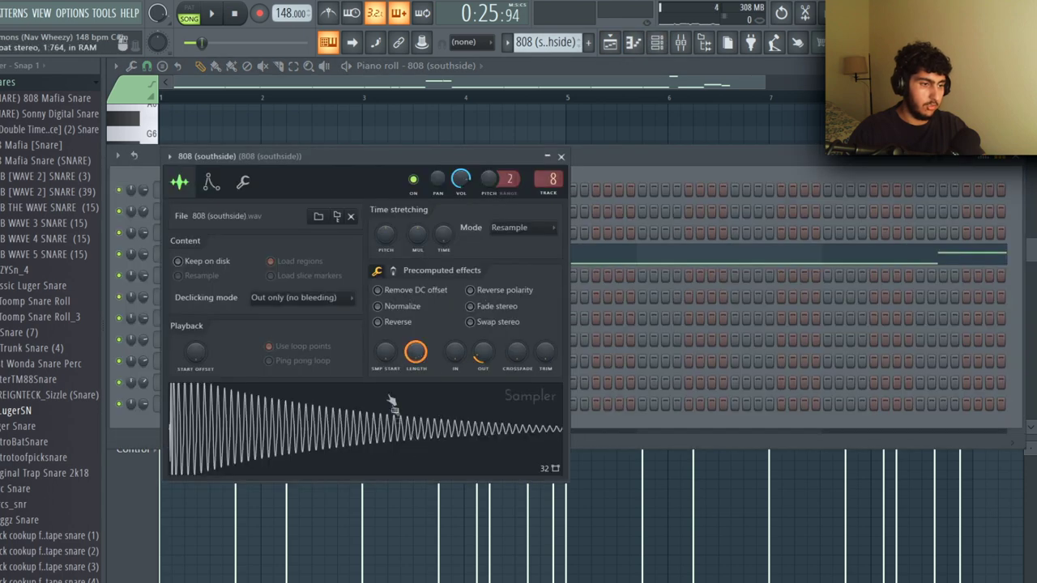
{"action": "left_click_drag", "start_coordinate": [386, 162], "coordinate": [419, 153]}
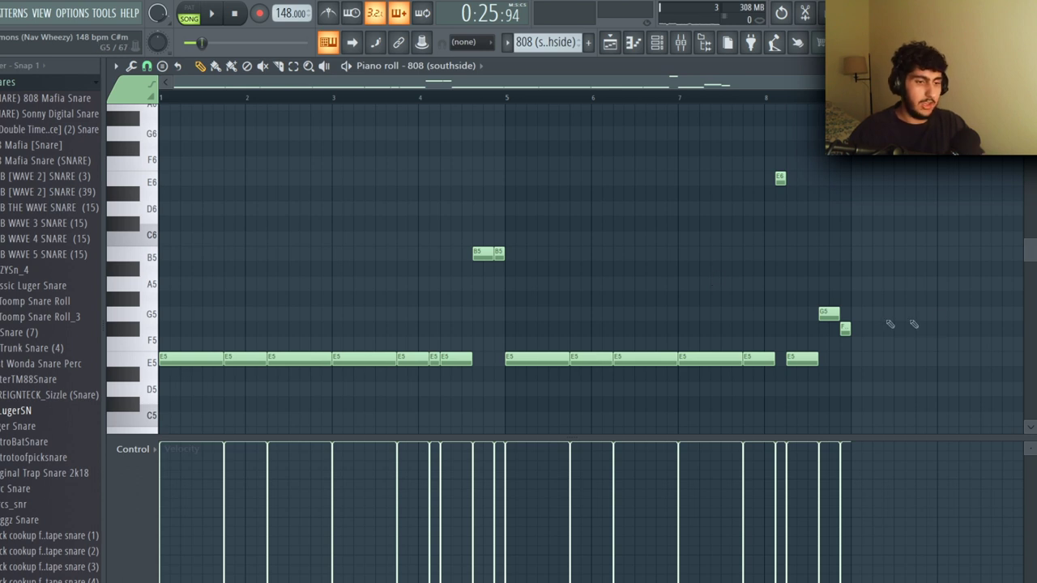
{"action": "right_click", "coordinate": [469, 314]}
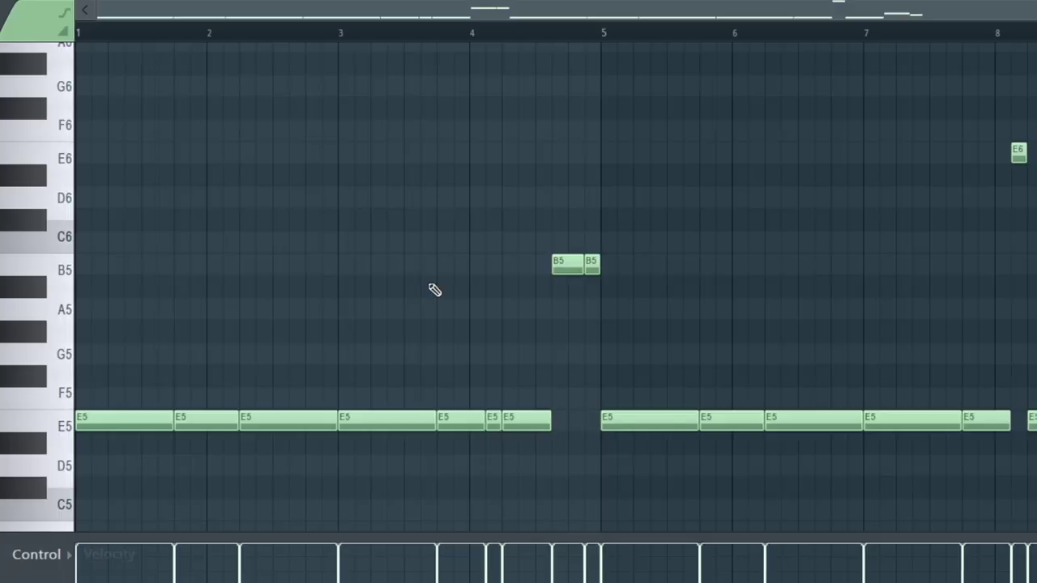
{"action": "key", "text": "space"}
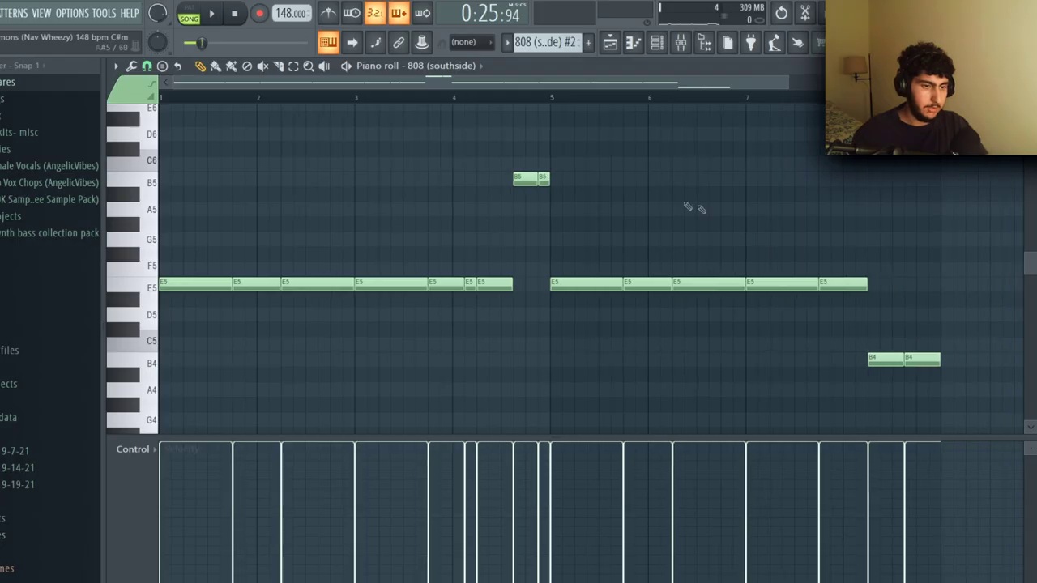
Step: Select the closing B4 notes of the 808 (southside) #2 pattern to examine how its ending differs
{"action": "scroll", "coordinate": [672, 191], "scroll_direction": "down", "scroll_amount": 1}
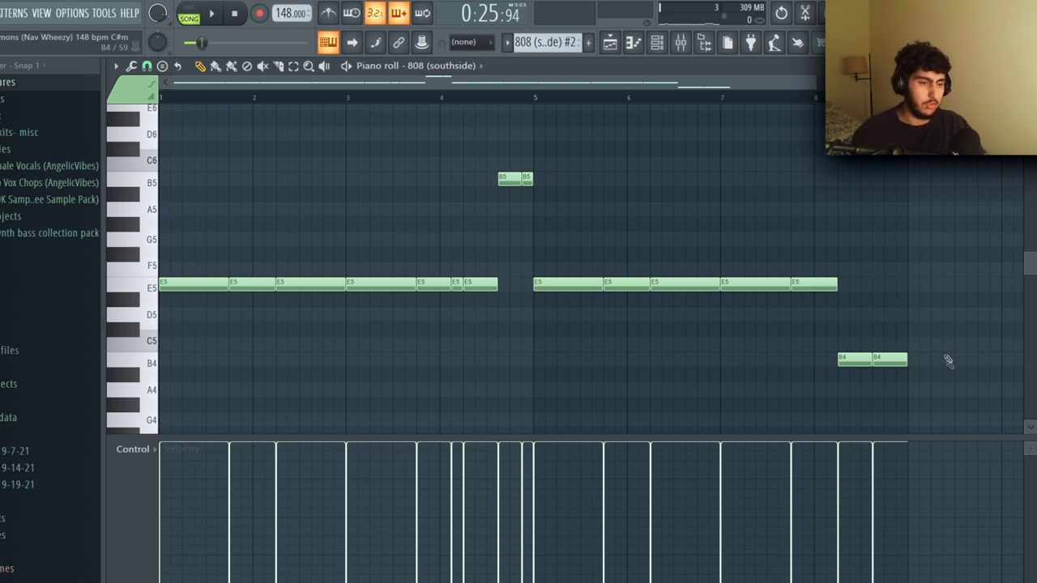
{"action": "left_click_drag", "start_coordinate": [930, 377], "coordinate": [858, 348]}
{"action": "left_click_drag", "start_coordinate": [852, 261], "coordinate": [759, 336]}
{"action": "left_click_drag", "start_coordinate": [955, 371], "coordinate": [858, 348]}
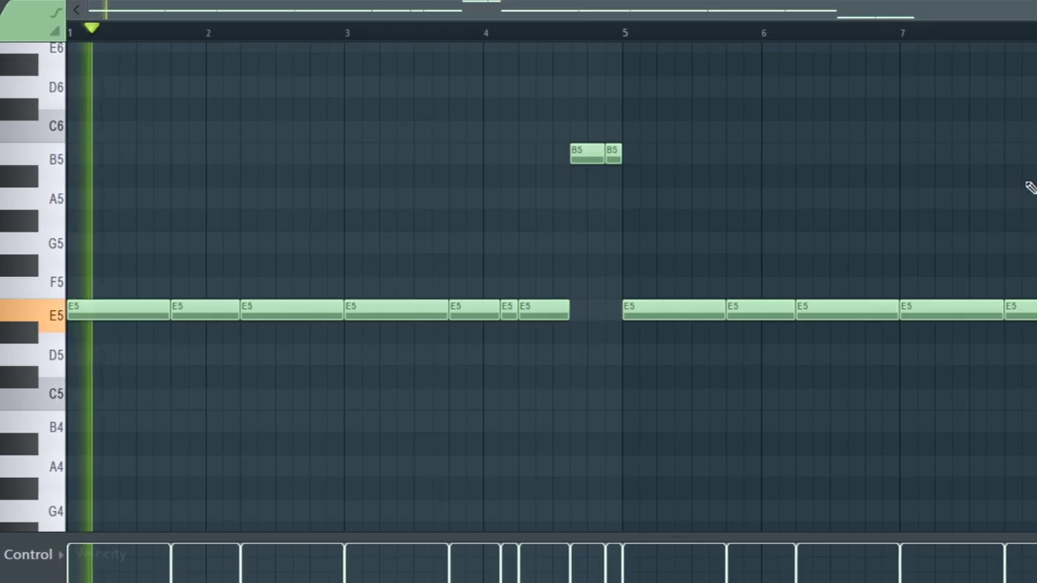